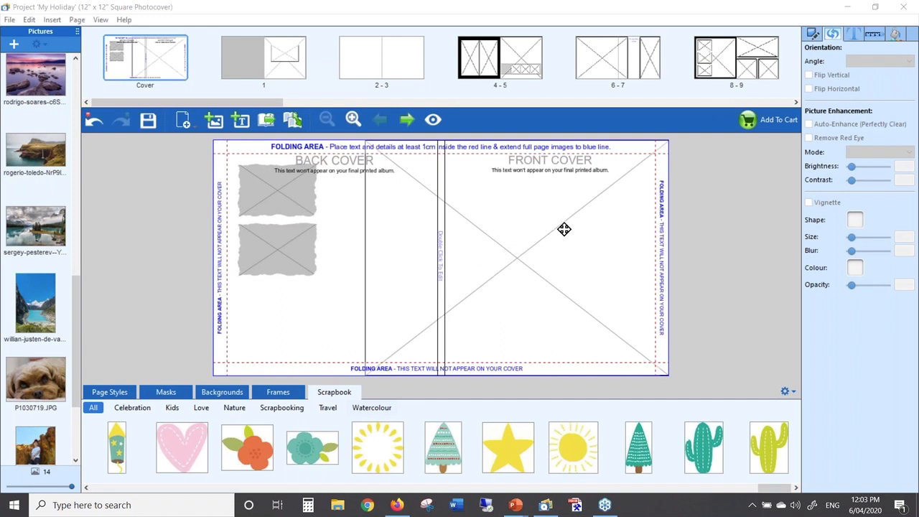
Look through the masks, backgrounds, frames and scrapbook collections and return to the cover page styles
{"action": "left_click", "coordinate": [124, 393]}
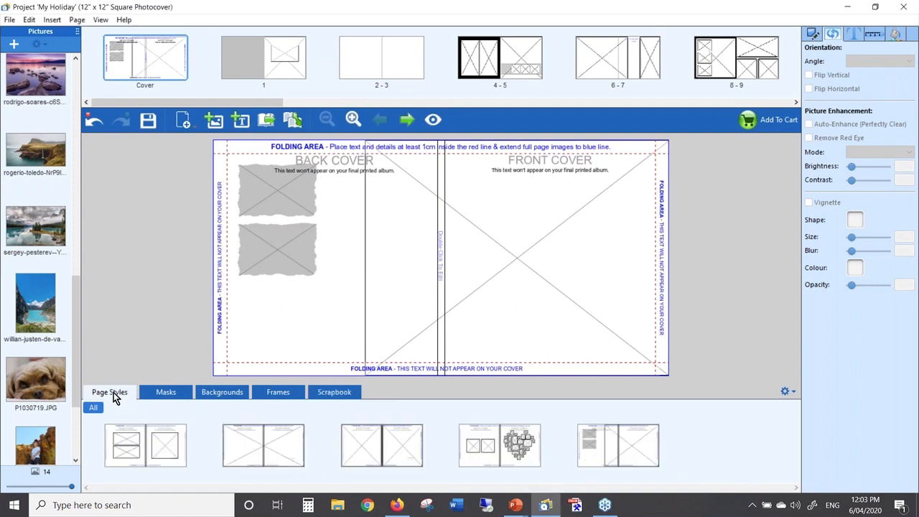
{"action": "left_click", "coordinate": [189, 393]}
{"action": "left_click", "coordinate": [220, 391]}
{"action": "left_click", "coordinate": [287, 392]}
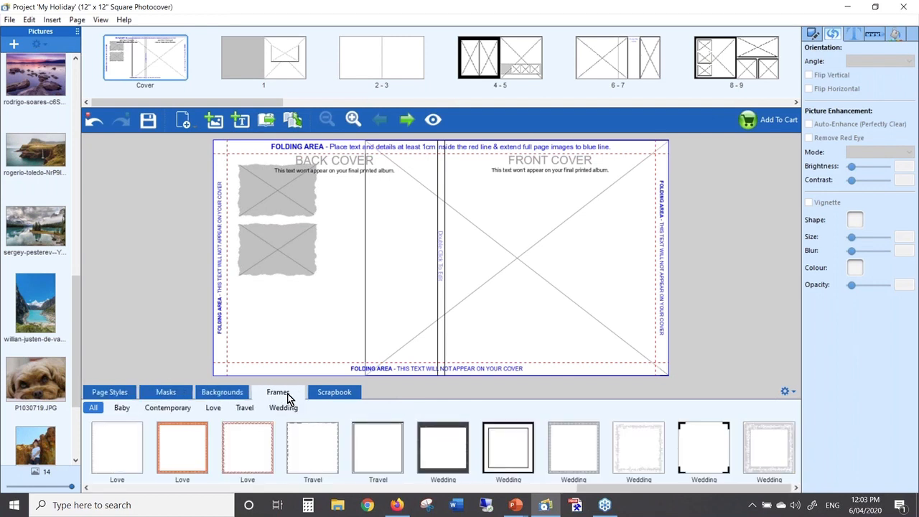
{"action": "left_click", "coordinate": [333, 392]}
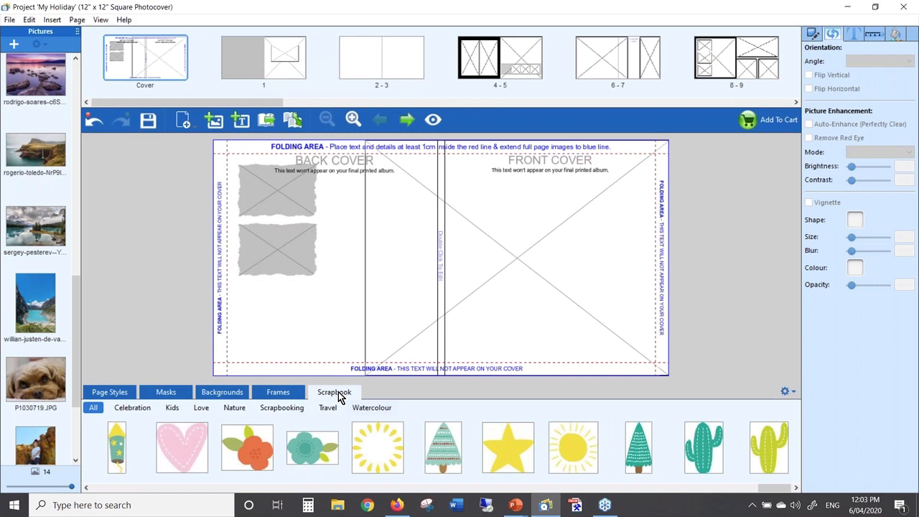
{"action": "left_click", "coordinate": [119, 400]}
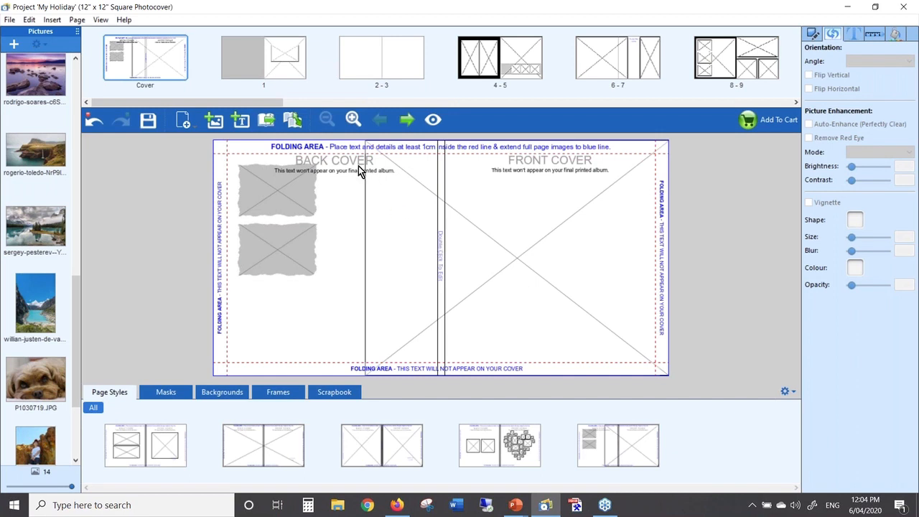
View page 1 and open the blank 2 - 3 spread
{"action": "left_click", "coordinate": [280, 63]}
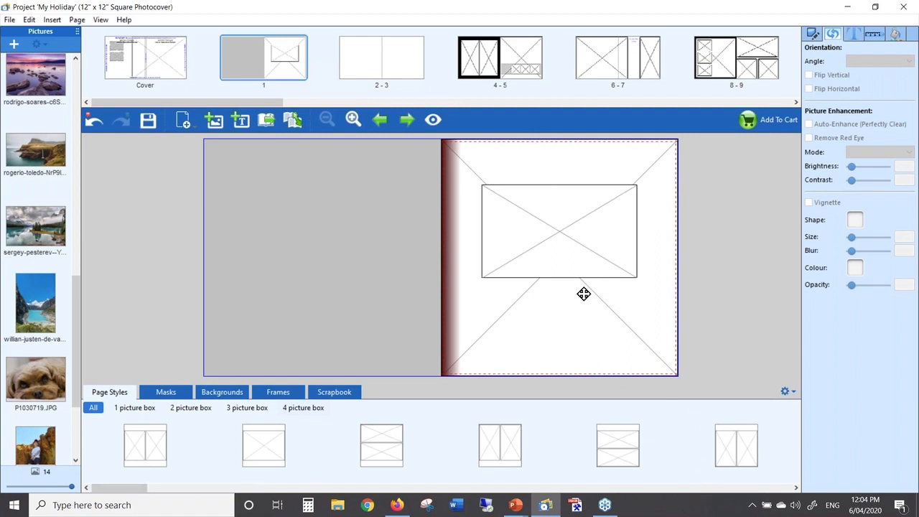
{"action": "left_click", "coordinate": [387, 65]}
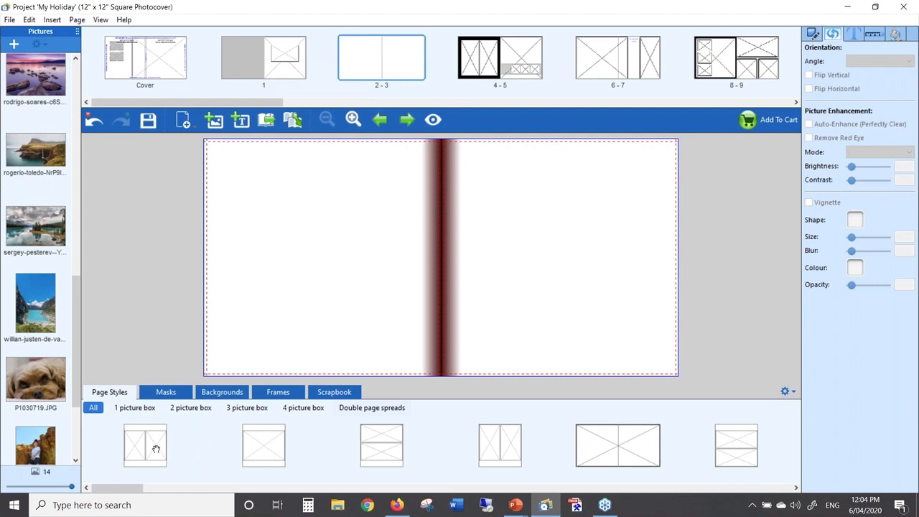
Apply the two-portrait-box page style to the left-hand page and fill the boxes with the turquoise mountain lake and aurora reflection photos
{"action": "left_click_drag", "start_coordinate": [157, 449], "coordinate": [320, 251]}
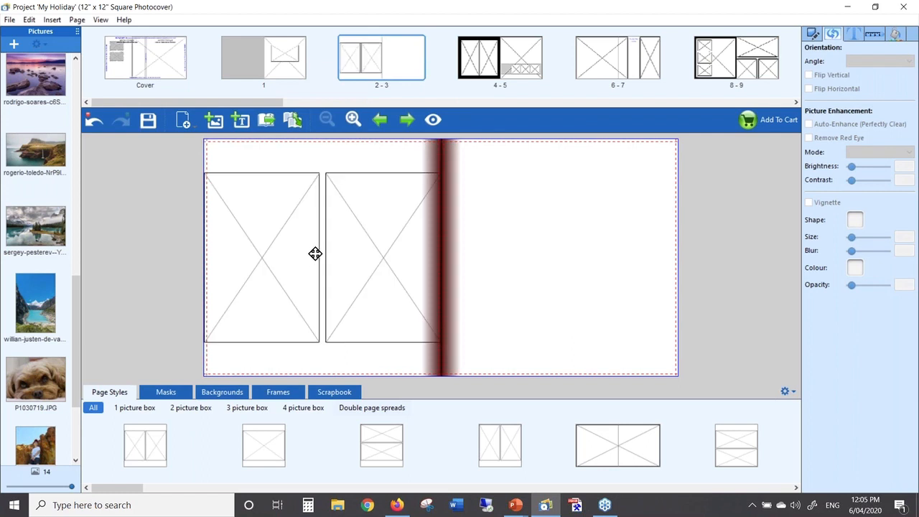
{"action": "left_click_drag", "start_coordinate": [41, 316], "coordinate": [247, 243]}
{"action": "scroll", "coordinate": [71, 291], "scroll_direction": "down", "scroll_amount": 3}
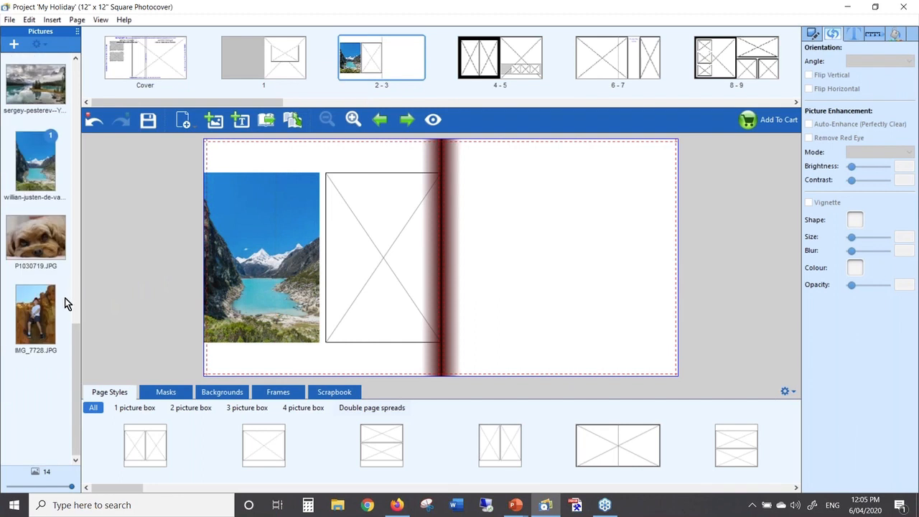
{"action": "scroll", "coordinate": [64, 298], "scroll_direction": "up", "scroll_amount": 10}
{"action": "left_click_drag", "start_coordinate": [36, 328], "coordinate": [376, 256]}
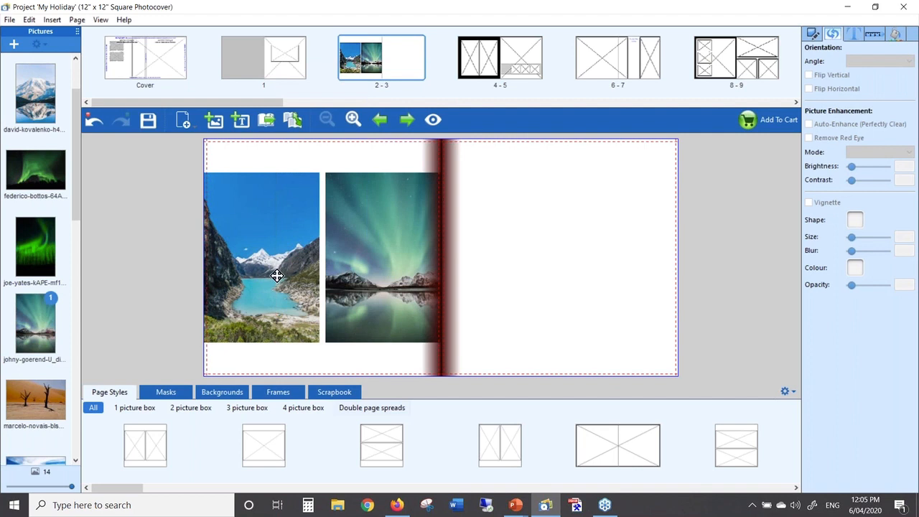
Delete both portrait photos from the left-hand page
{"action": "left_click", "coordinate": [276, 276]}
{"action": "key", "text": "Delete"}
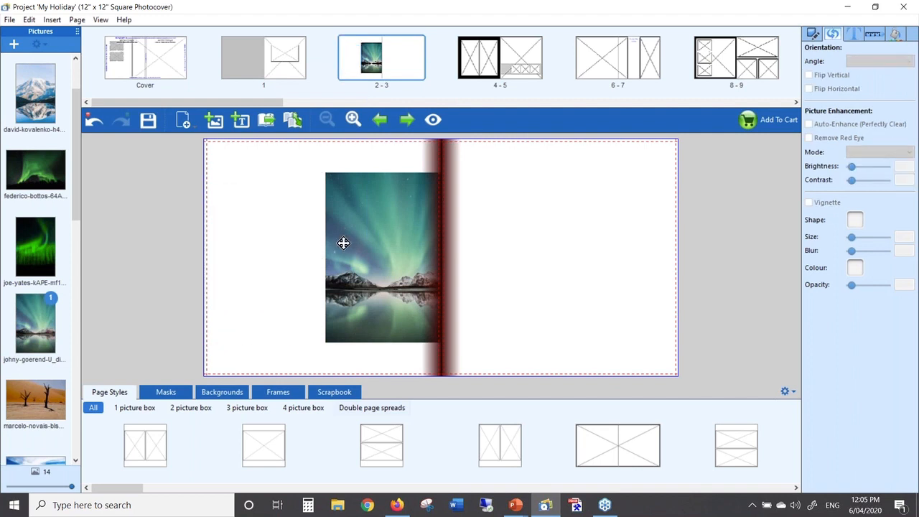
{"action": "left_click", "coordinate": [348, 242]}
{"action": "key", "text": "Delete"}
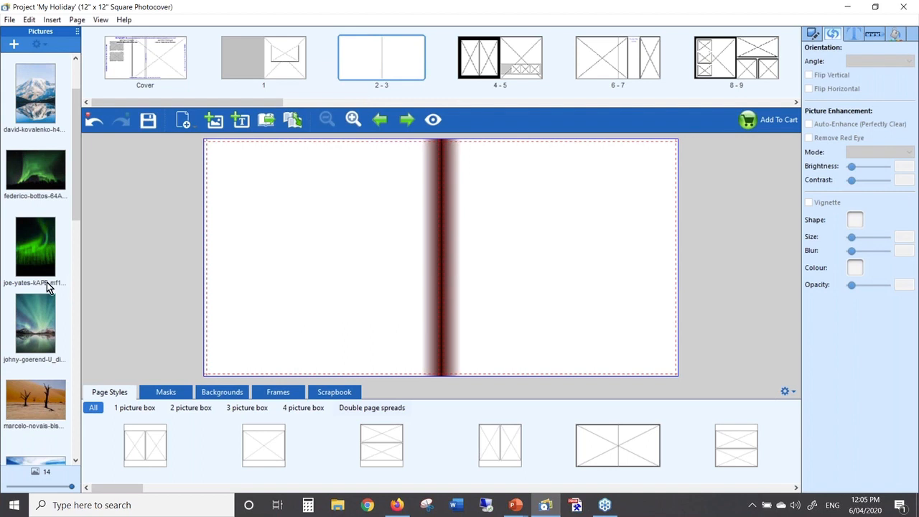
Place the hot spring, purple lakeshore, cloudy lake and waterfall photos on the left-hand page and arrange them with the two-by-two page style
{"action": "scroll", "coordinate": [47, 283], "scroll_direction": "down", "scroll_amount": 3}
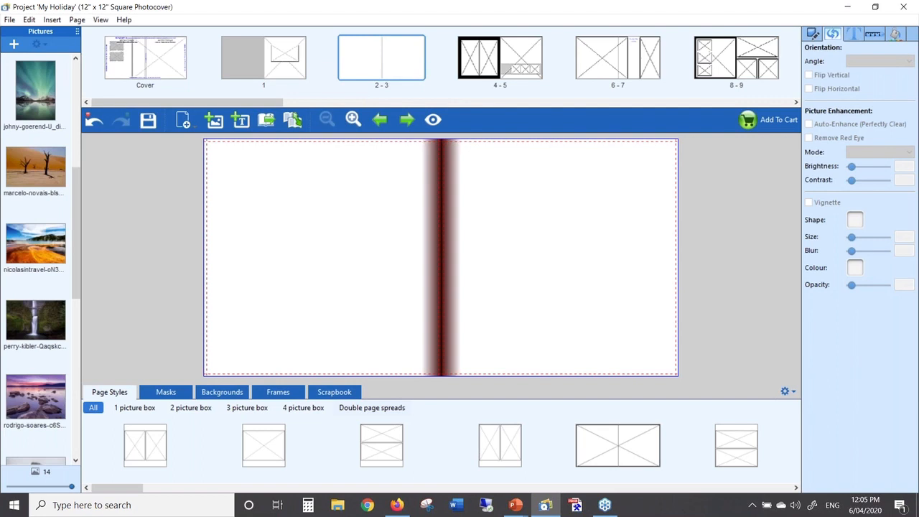
{"action": "left_click_drag", "start_coordinate": [36, 255], "coordinate": [256, 181]}
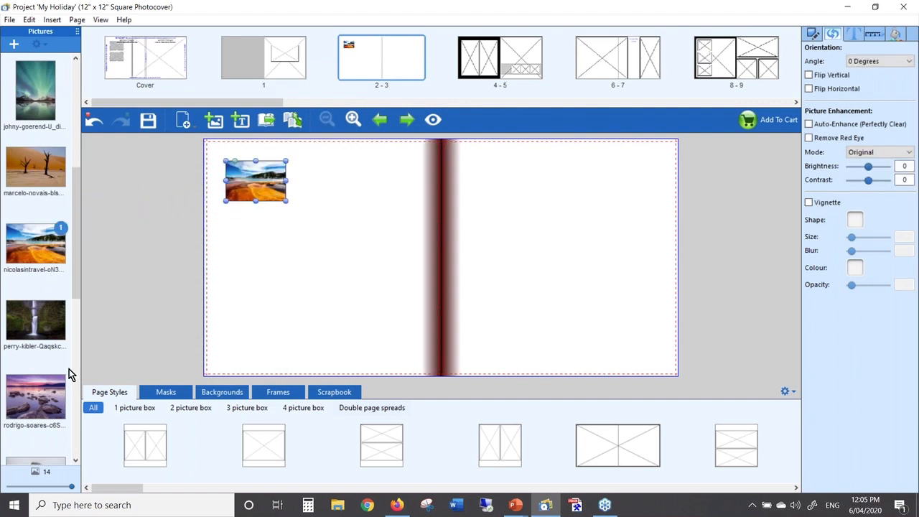
{"action": "left_click_drag", "start_coordinate": [42, 391], "coordinate": [346, 184]}
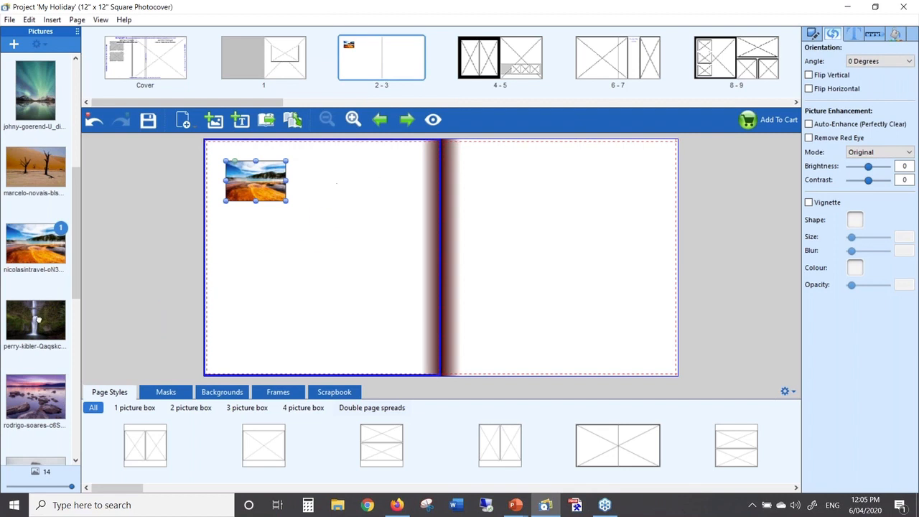
{"action": "scroll", "coordinate": [4, 379], "scroll_direction": "down", "scroll_amount": 2}
{"action": "left_click_drag", "start_coordinate": [30, 444], "coordinate": [260, 271]}
{"action": "left_click_drag", "start_coordinate": [55, 209], "coordinate": [349, 275]}
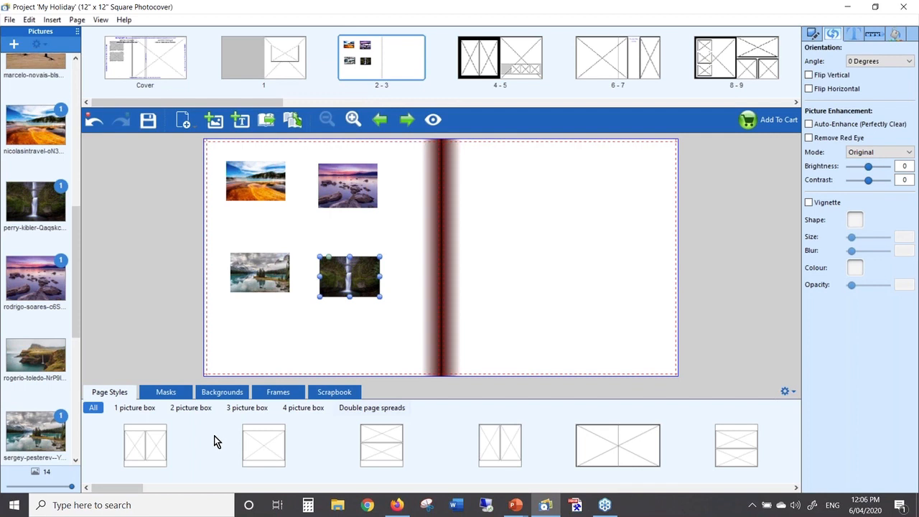
{"action": "left_click", "coordinate": [302, 409]}
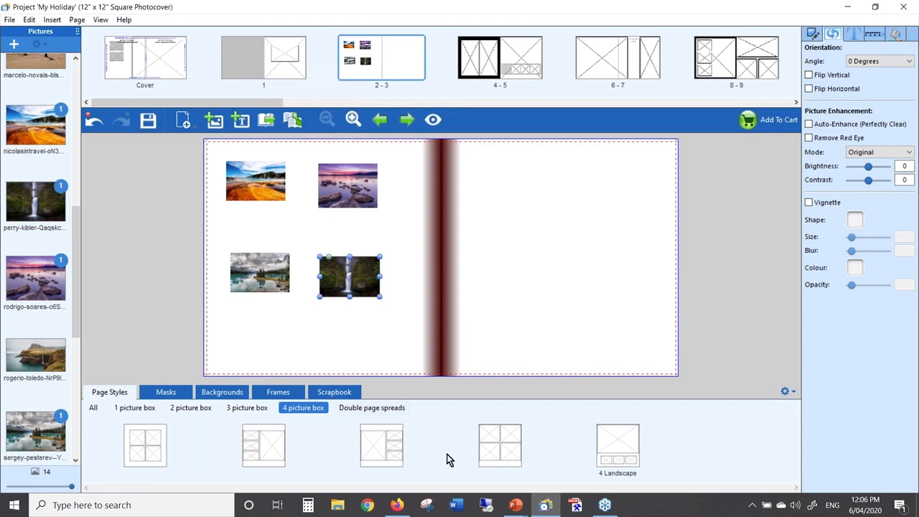
{"action": "left_click_drag", "start_coordinate": [502, 451], "coordinate": [296, 260]}
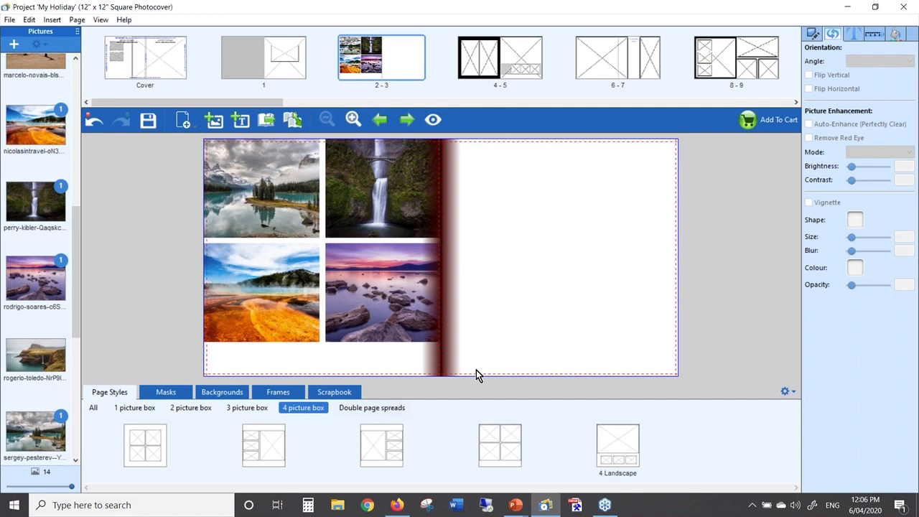
Delete the "4 Landscape" page style from the four-picture-box styles
{"action": "right_click", "coordinate": [612, 444]}
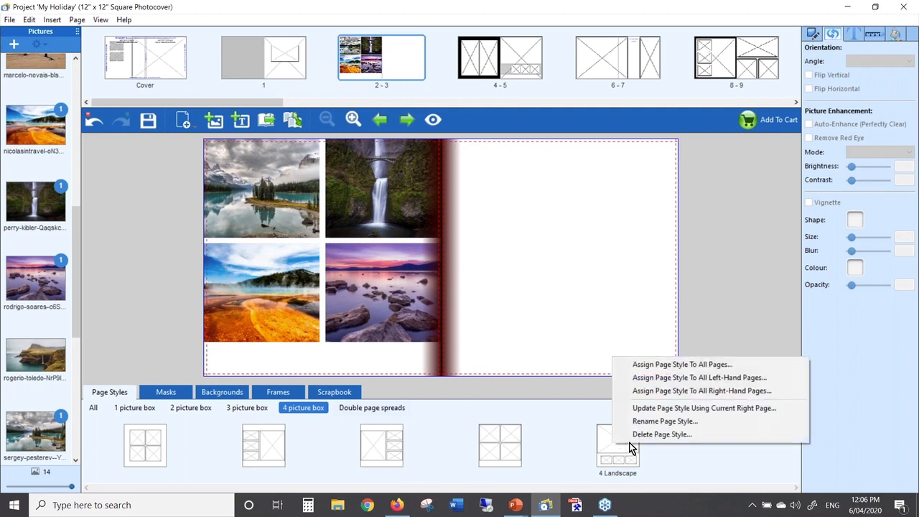
{"action": "left_click", "coordinate": [641, 437]}
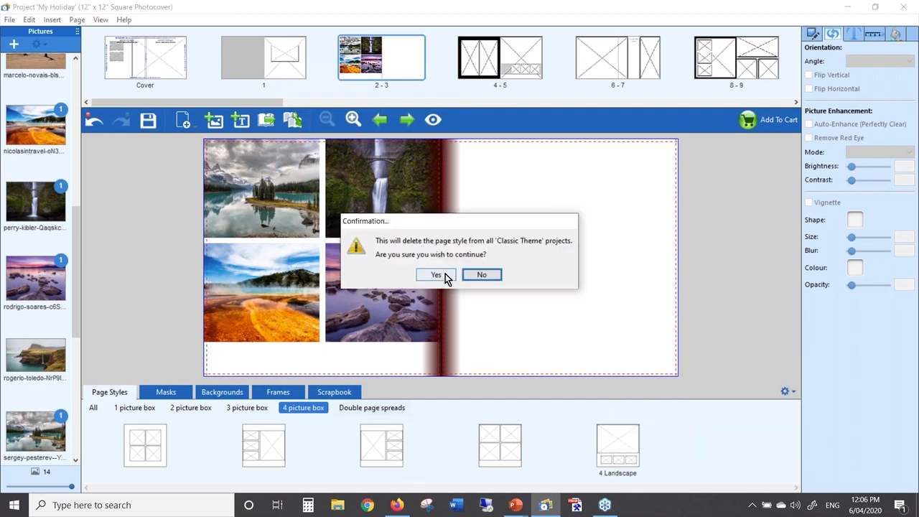
{"action": "left_click", "coordinate": [440, 275]}
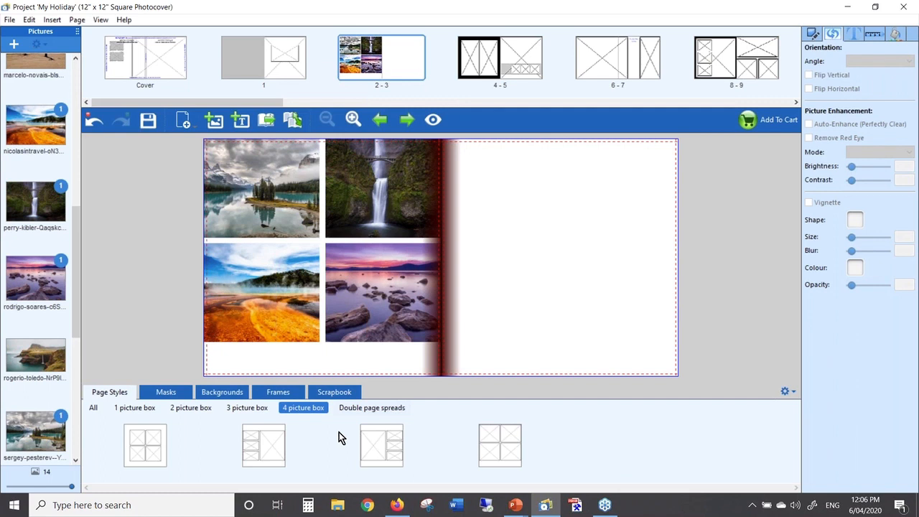
Apply the page style with one large picture above four small boxes to the left-hand page and delete the empty small box
{"action": "left_click", "coordinate": [94, 409]}
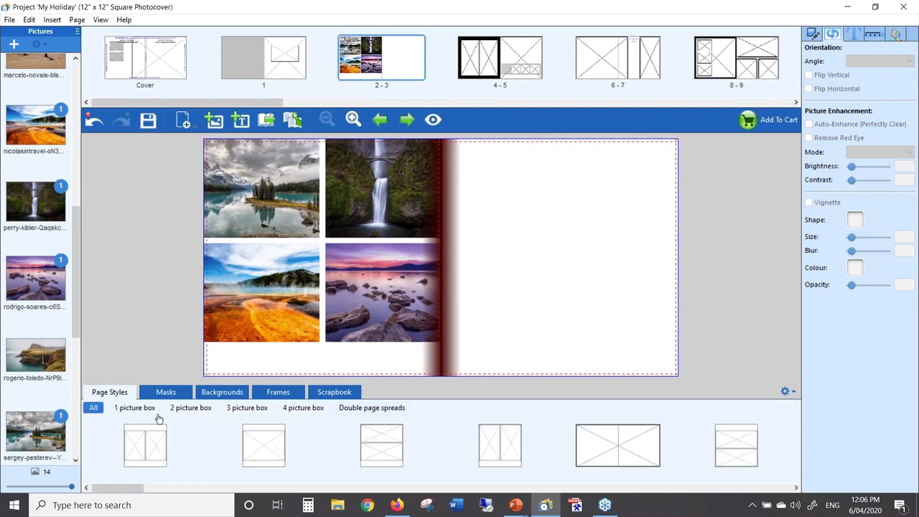
{"action": "left_click_drag", "start_coordinate": [137, 490], "coordinate": [324, 502]}
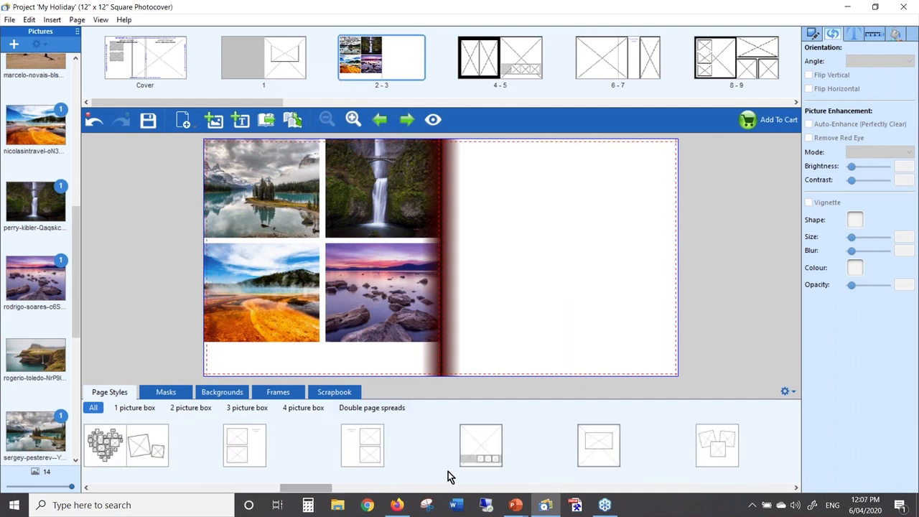
{"action": "left_click_drag", "start_coordinate": [332, 491], "coordinate": [456, 494]}
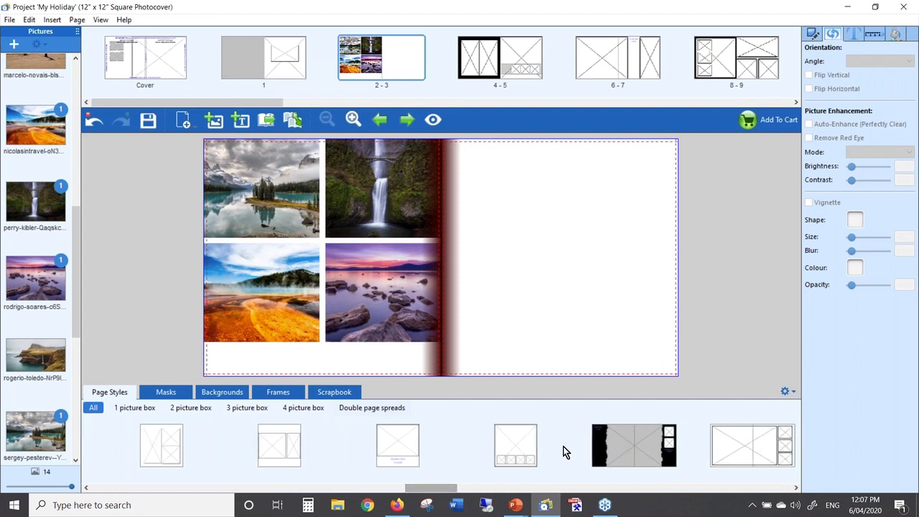
{"action": "left_click_drag", "start_coordinate": [497, 390], "coordinate": [352, 255]}
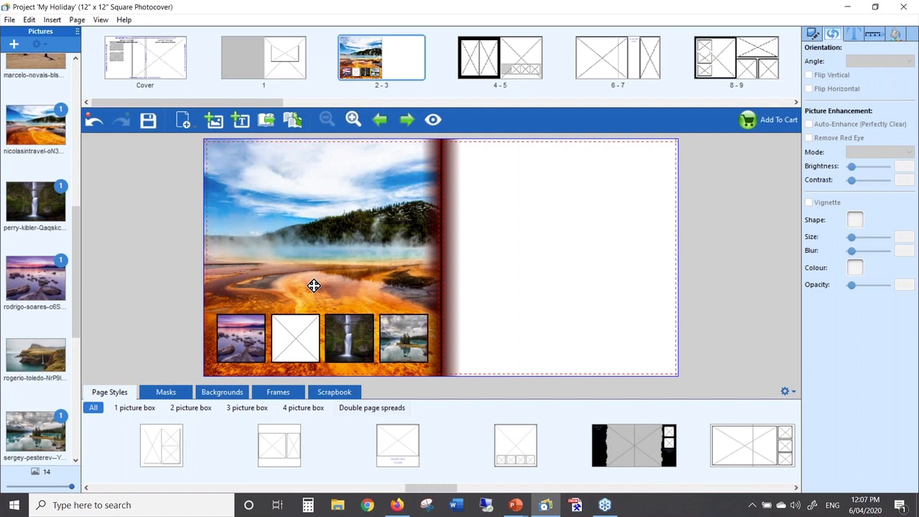
{"action": "left_click", "coordinate": [296, 339]}
{"action": "key", "text": "Delete"}
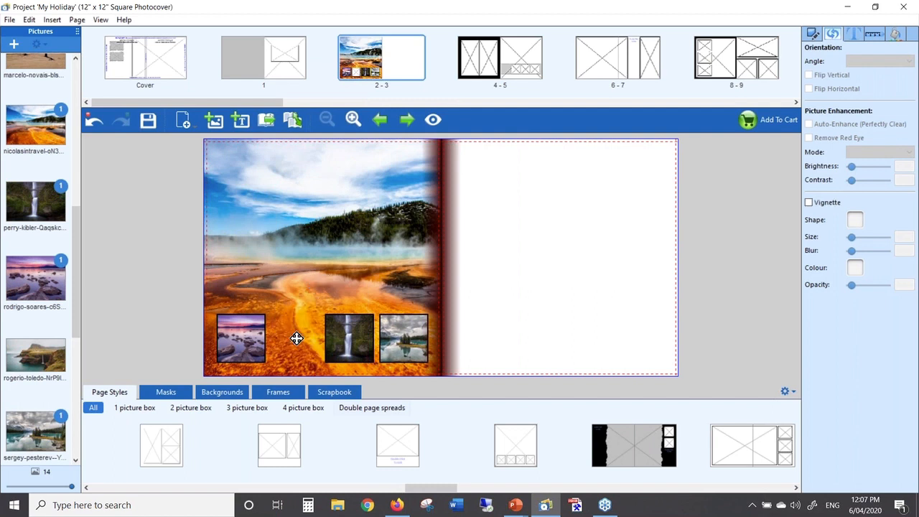
Shorten the large hot spring photo so it ends above the small photos, and widen the three small photos together to landscape shape
{"action": "left_click", "coordinate": [301, 278]}
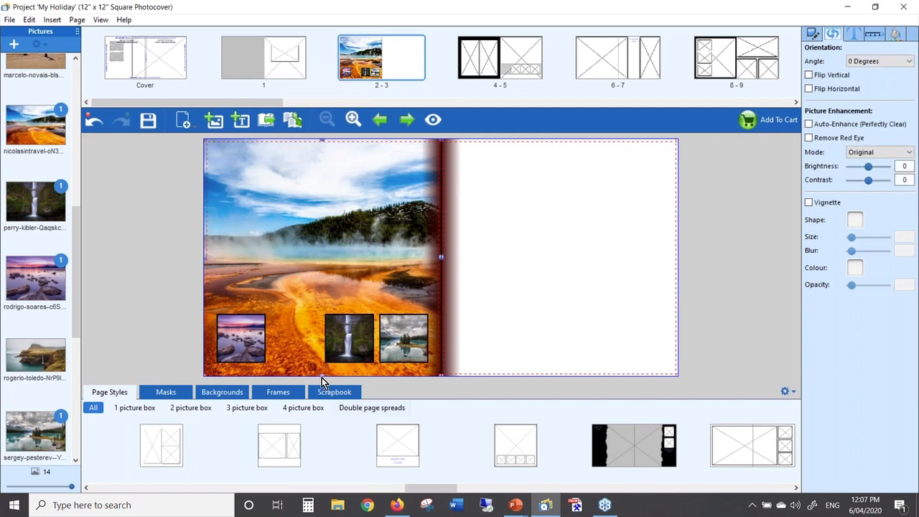
{"action": "left_click_drag", "start_coordinate": [322, 376], "coordinate": [311, 312]}
{"action": "left_click", "coordinate": [252, 345]}
{"action": "left_click", "coordinate": [337, 338], "text": "ctrl"}
{"action": "left_click", "coordinate": [392, 334], "text": "ctrl"}
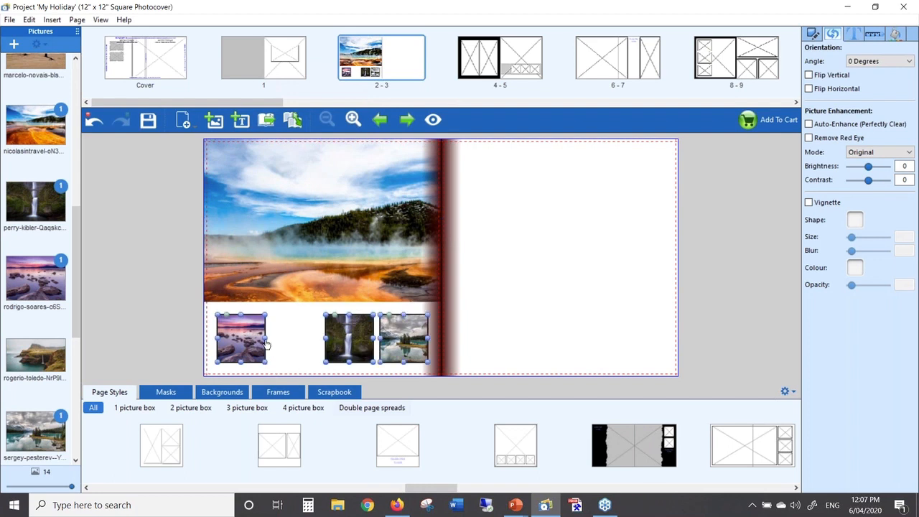
{"action": "left_click_drag", "start_coordinate": [264, 345], "coordinate": [287, 335]}
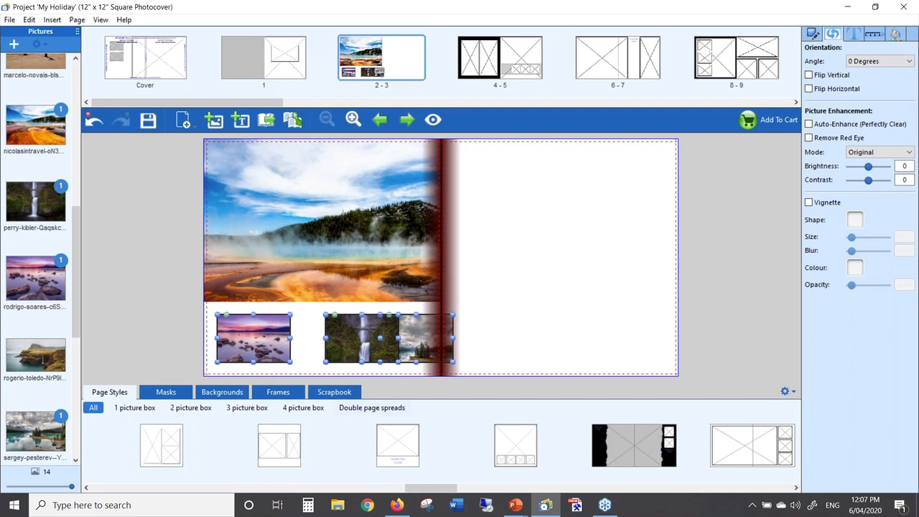
Space the three selected small photos horizontally with 10 mm between items
{"action": "right_click", "coordinate": [259, 334]}
{"action": "mouse_move", "coordinate": [307, 343]}
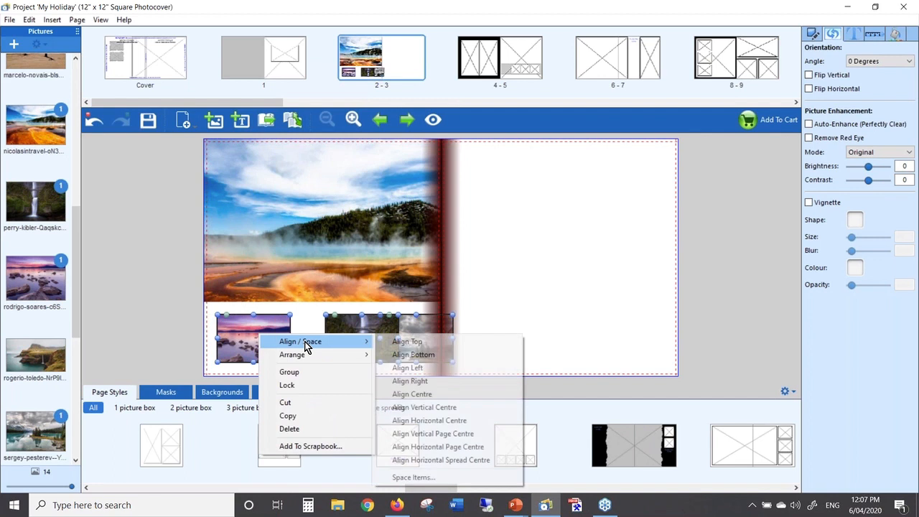
{"action": "left_click", "coordinate": [462, 476]}
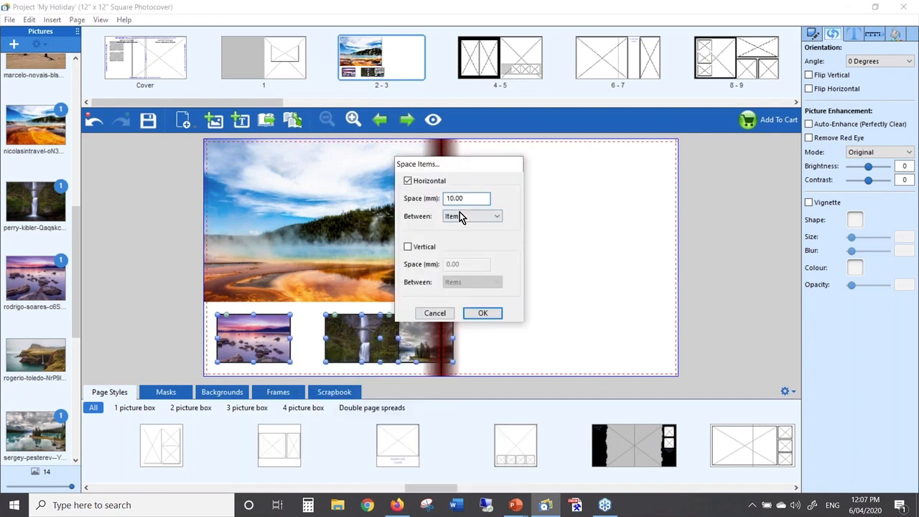
{"action": "left_click", "coordinate": [483, 313]}
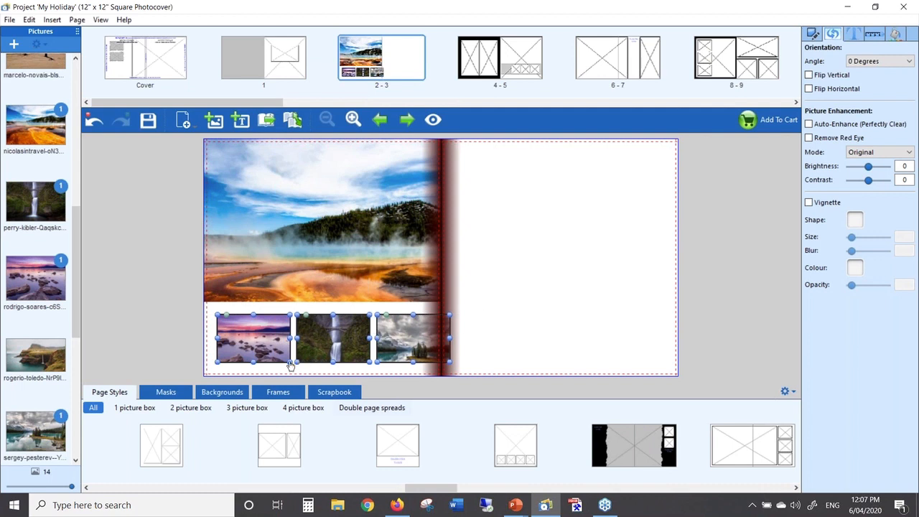
Shrink the three small photos together to fit the left-hand page and even out the horizontal space between them
{"action": "left_click_drag", "start_coordinate": [290, 363], "coordinate": [281, 362]}
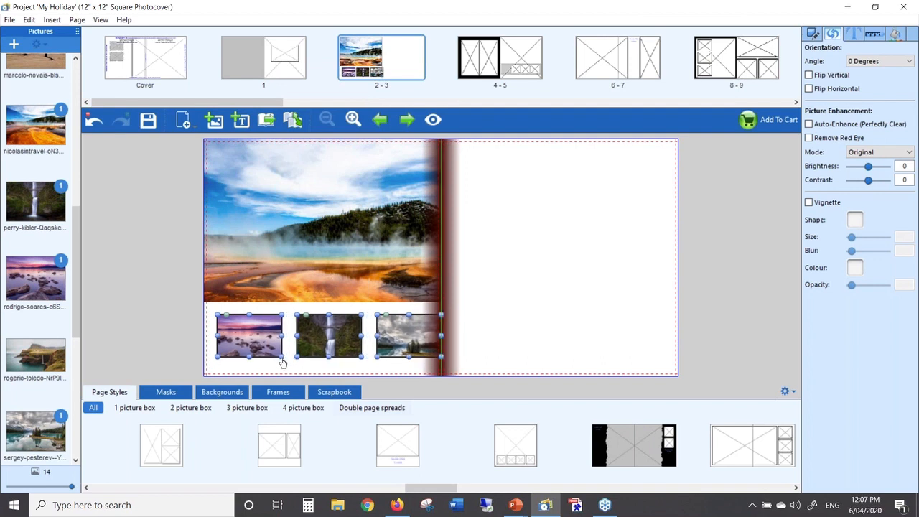
{"action": "right_click", "coordinate": [277, 344]}
{"action": "mouse_move", "coordinate": [313, 352]}
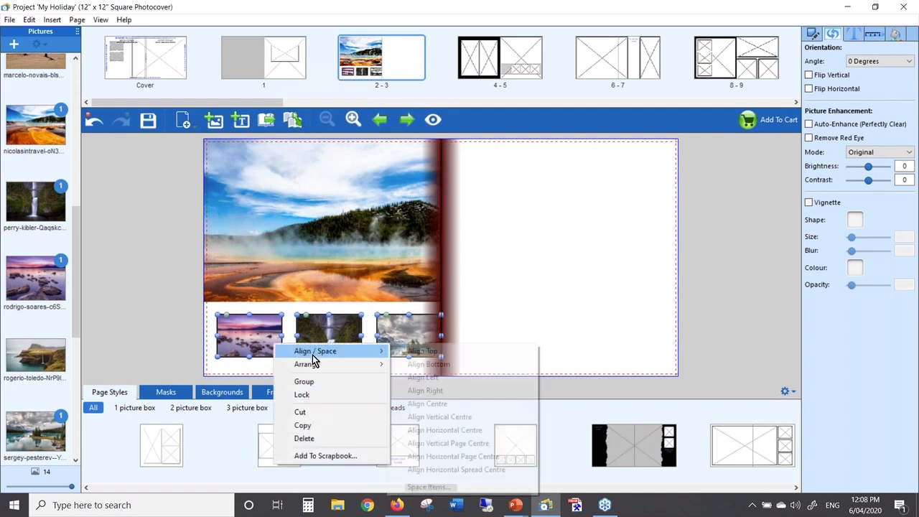
{"action": "left_click", "coordinate": [474, 488]}
{"action": "left_click", "coordinate": [487, 312]}
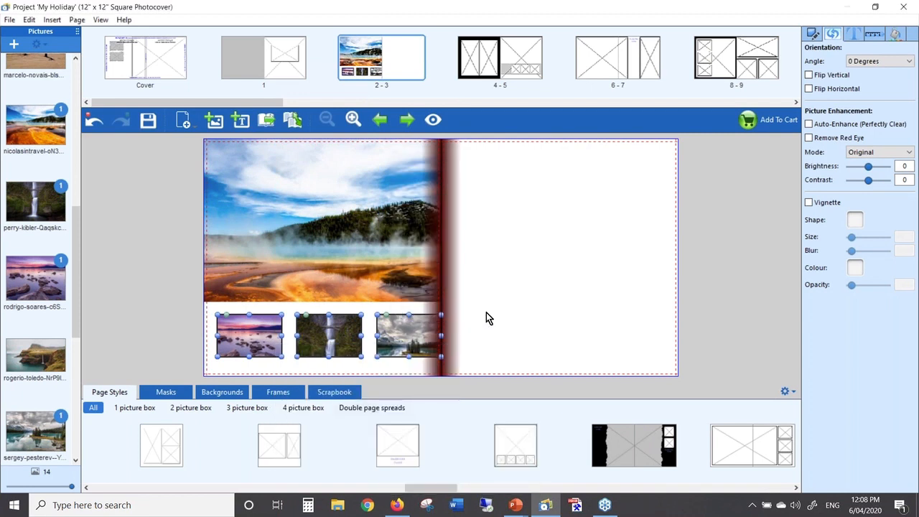
{"action": "left_click", "coordinate": [546, 332]}
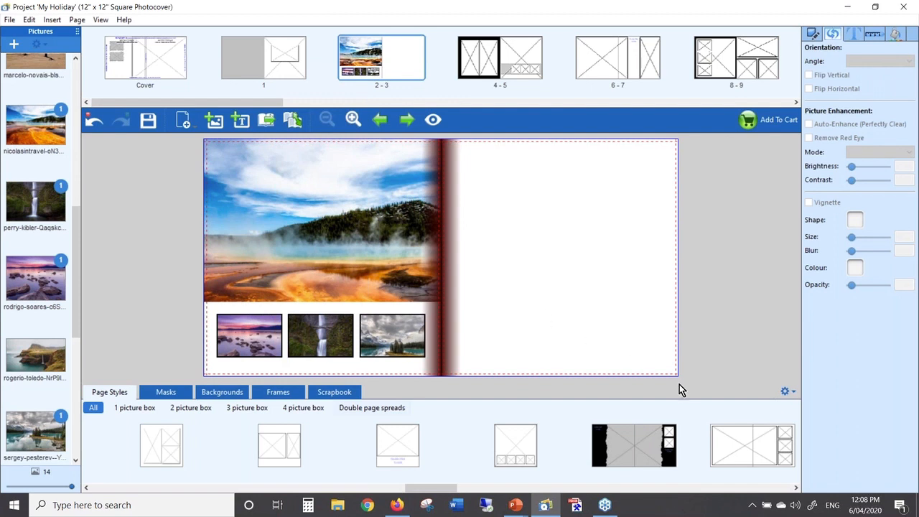
Save the left-hand page as a page style named "4 Landscape" in the "4 picture box" category for all projects of this type
{"action": "left_click", "coordinate": [795, 393]}
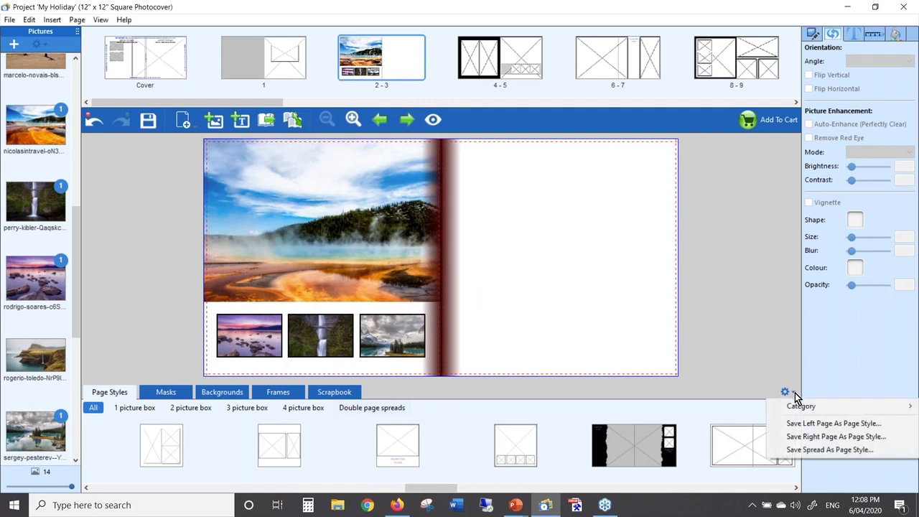
{"action": "left_click", "coordinate": [879, 425]}
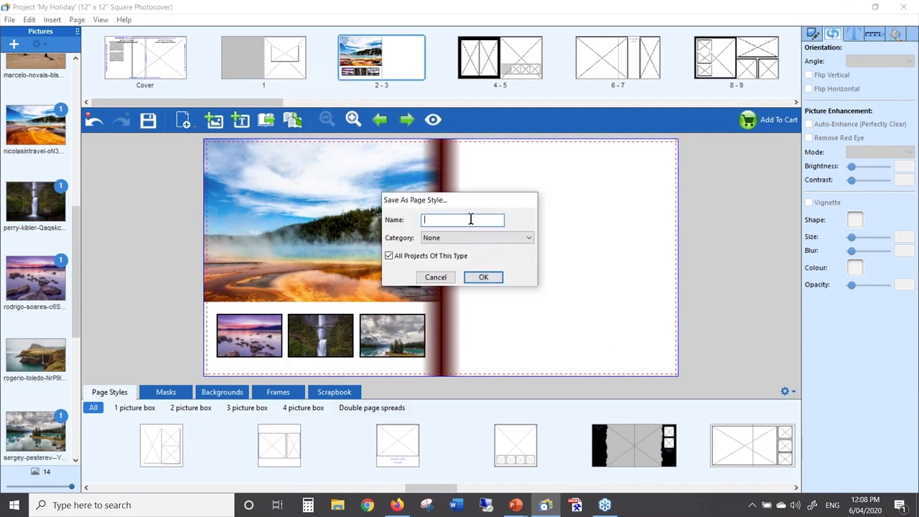
{"action": "type", "text": "4 Landscape"}
{"action": "left_click", "coordinate": [479, 239]}
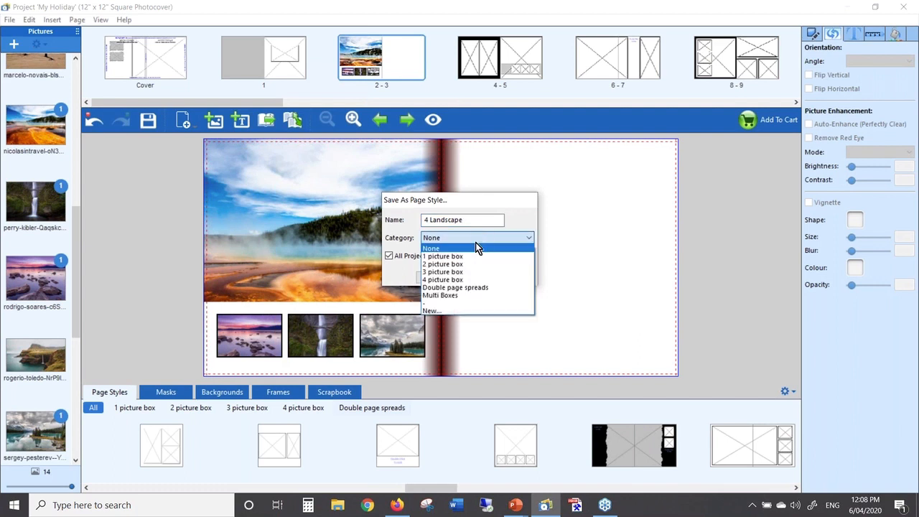
{"action": "left_click", "coordinate": [468, 281]}
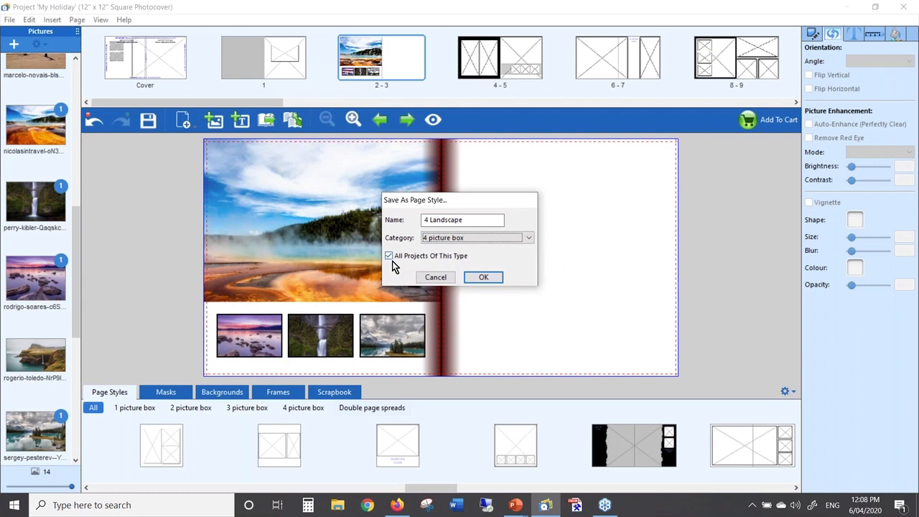
{"action": "left_click", "coordinate": [498, 279]}
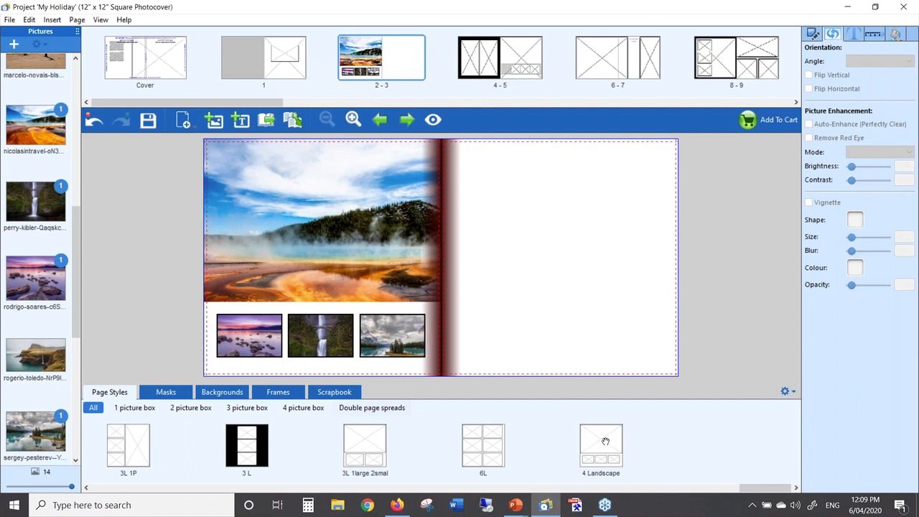
Apply the 4 Landscape page style to the blank right-hand page and look over the options for saving and assigning page styles
{"action": "left_click_drag", "start_coordinate": [604, 444], "coordinate": [568, 279]}
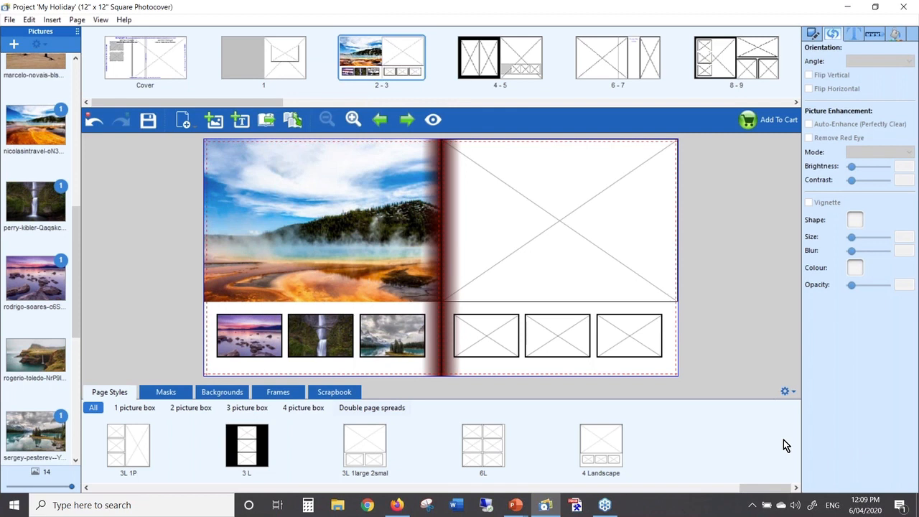
{"action": "left_click", "coordinate": [794, 392]}
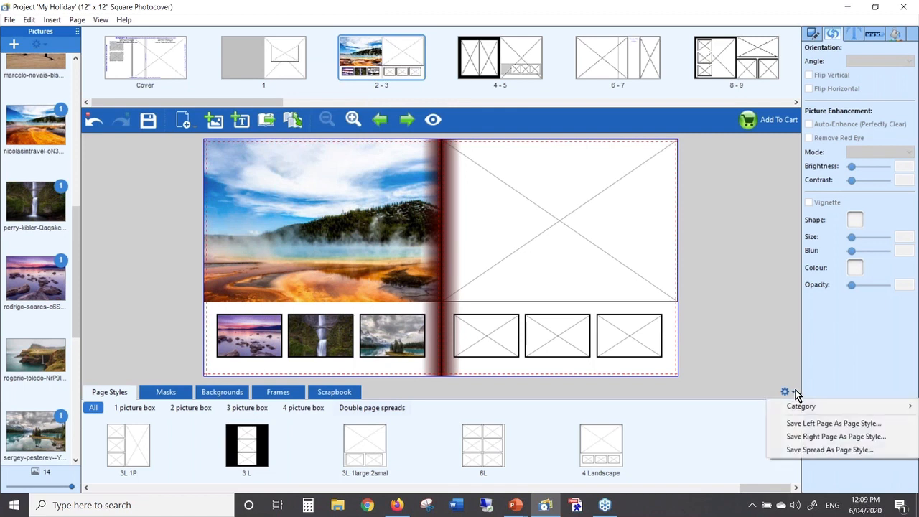
{"action": "left_click", "coordinate": [707, 427]}
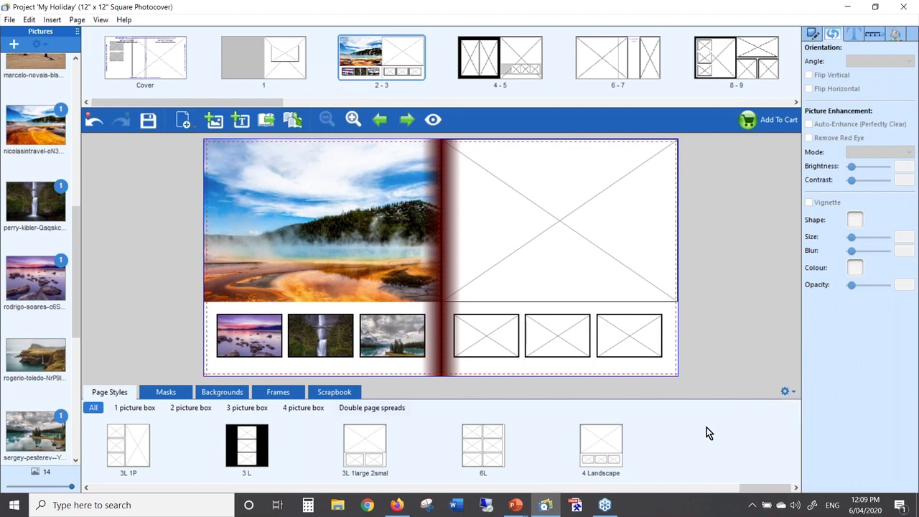
{"action": "right_click", "coordinate": [593, 443]}
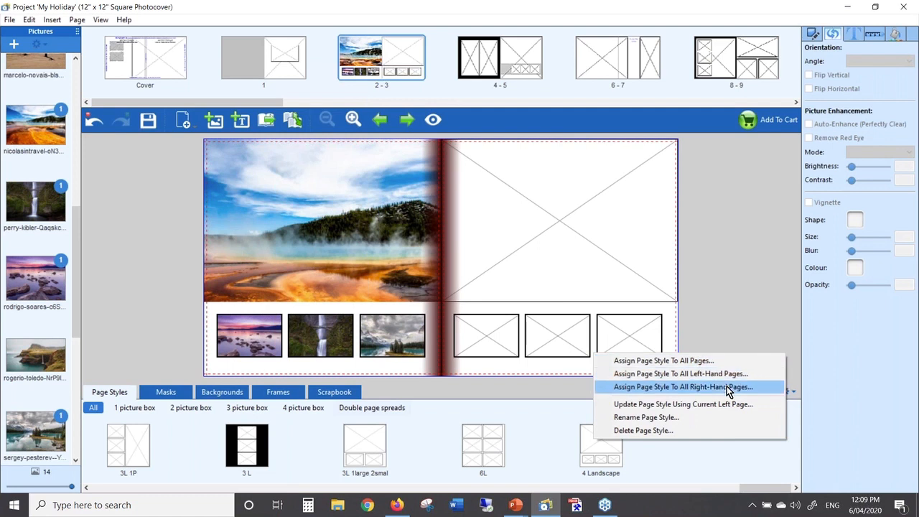
{"action": "left_click", "coordinate": [718, 468]}
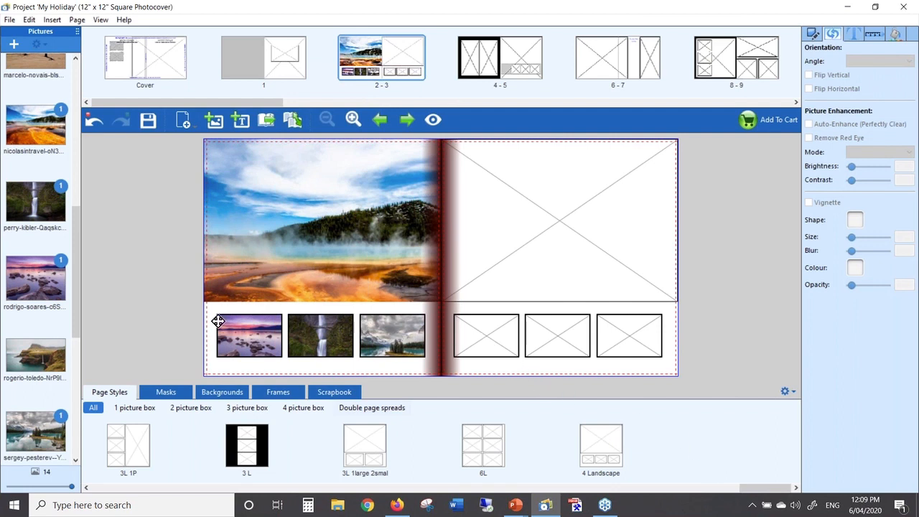
Remove the border from the three small photos on the left-hand page
{"action": "left_click", "coordinate": [244, 324]}
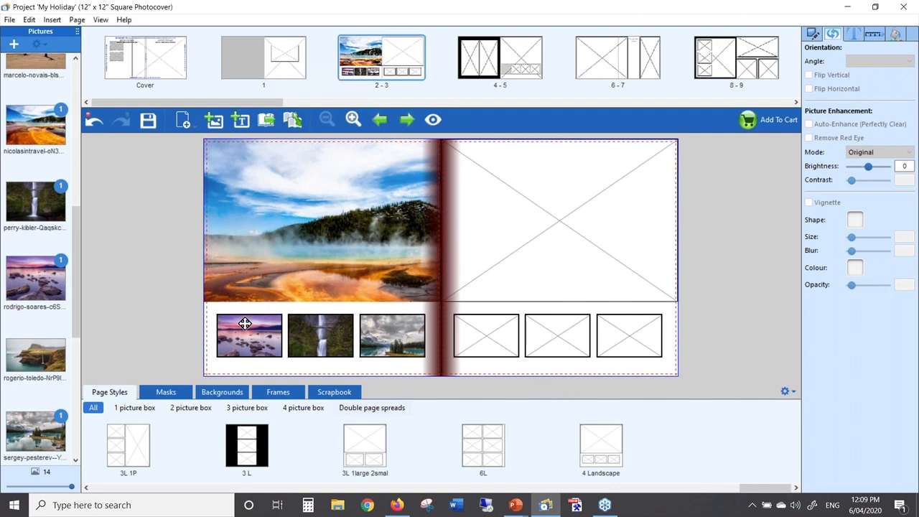
{"action": "left_click", "coordinate": [314, 335]}
{"action": "left_click", "coordinate": [407, 329], "text": "ctrl"}
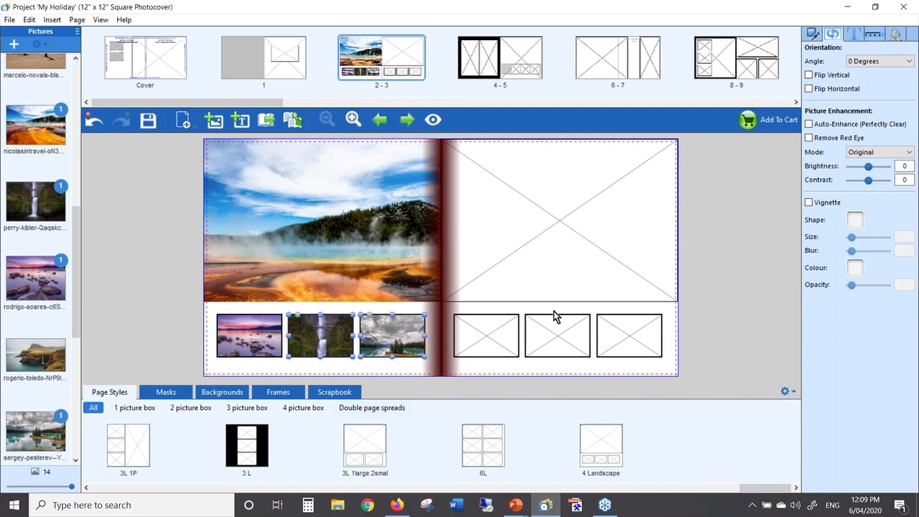
{"action": "left_click", "coordinate": [251, 334], "text": "ctrl"}
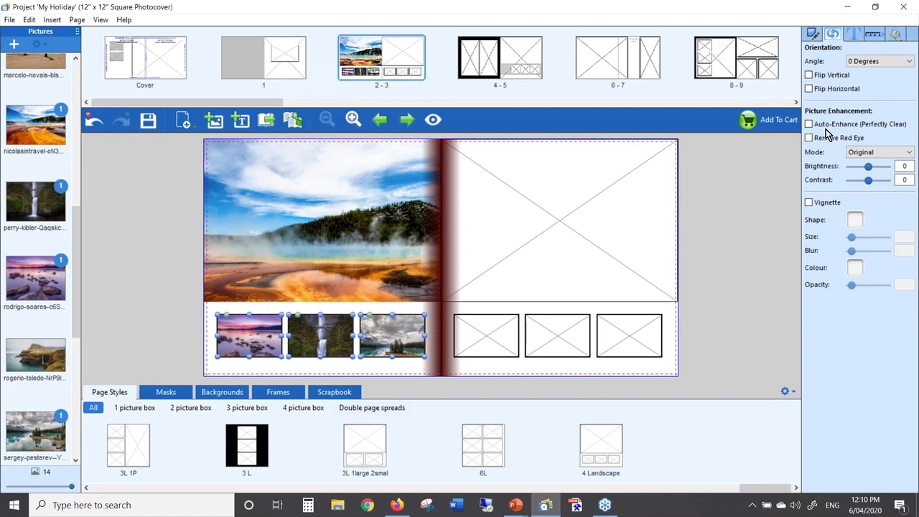
{"action": "left_click", "coordinate": [812, 34]}
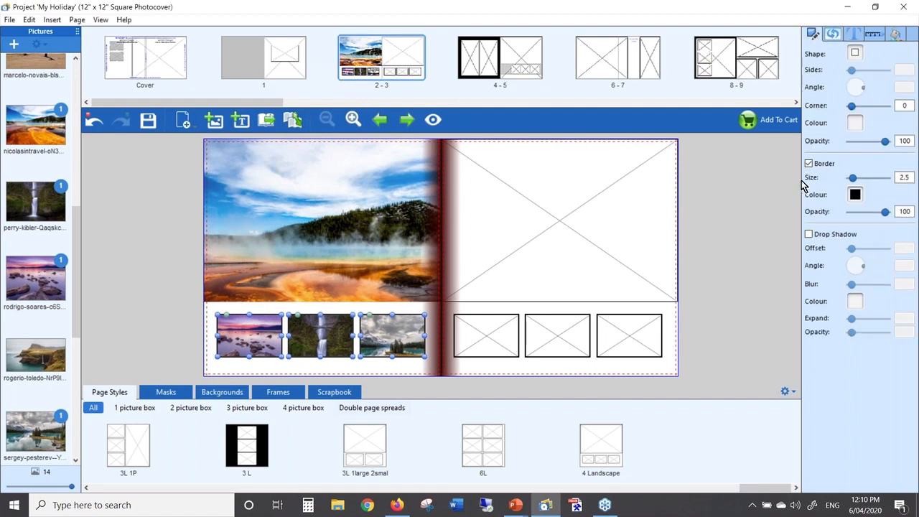
{"action": "left_click", "coordinate": [809, 164]}
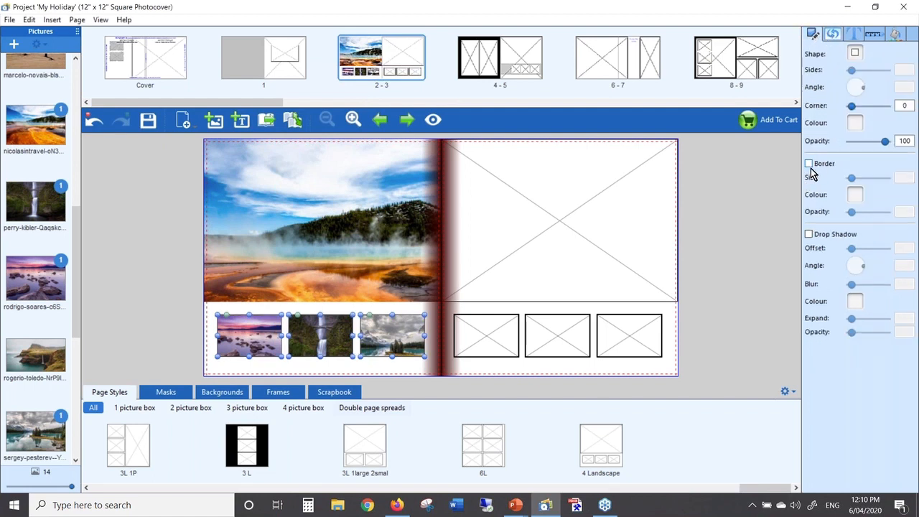
{"action": "left_click", "coordinate": [304, 371]}
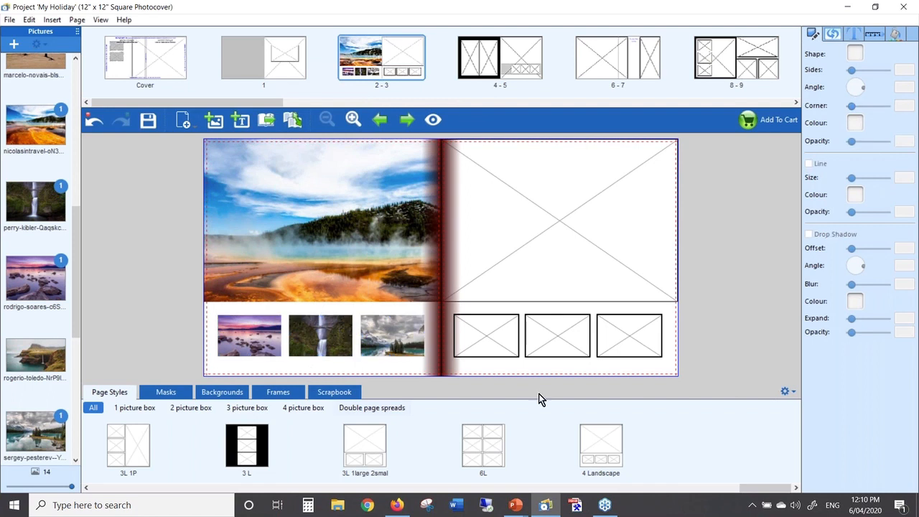
Update the 4 Landscape page style from the current left page and reapply it to the right-hand page
{"action": "right_click", "coordinate": [601, 440]}
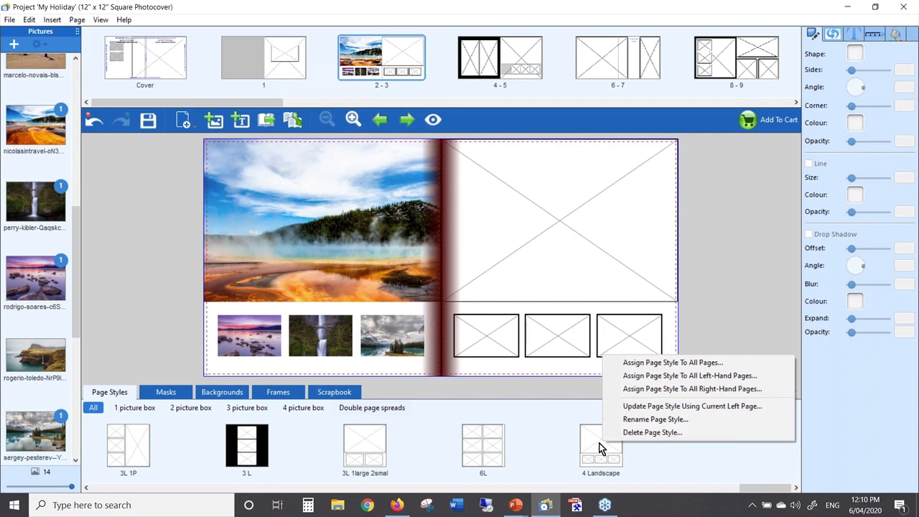
{"action": "left_click", "coordinate": [695, 408]}
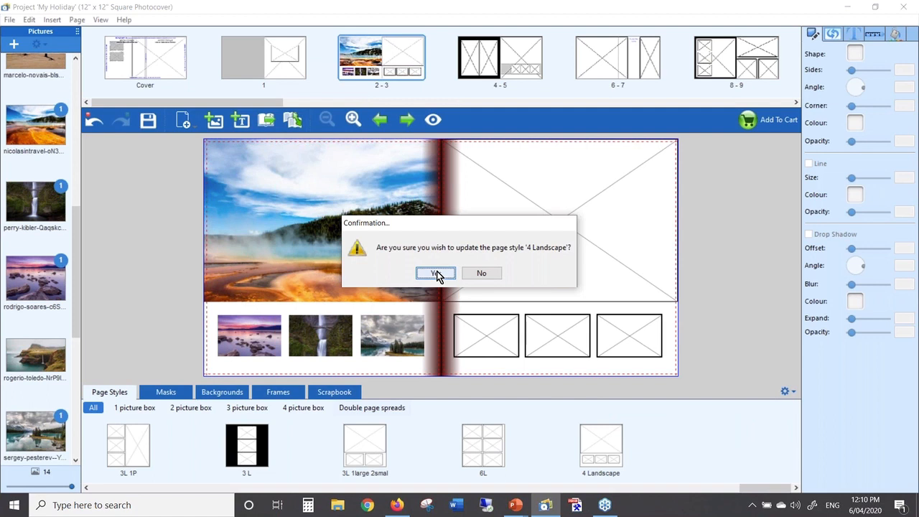
{"action": "left_click", "coordinate": [435, 274]}
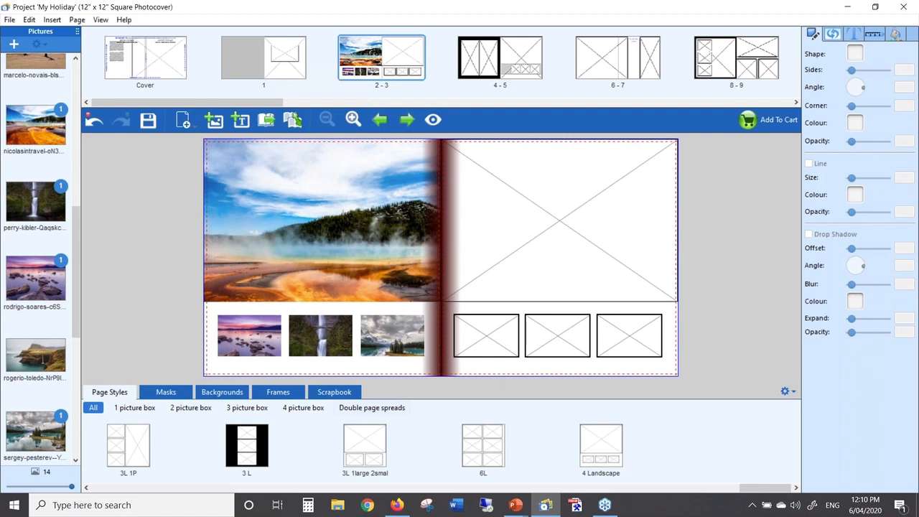
{"action": "left_click_drag", "start_coordinate": [604, 439], "coordinate": [512, 335]}
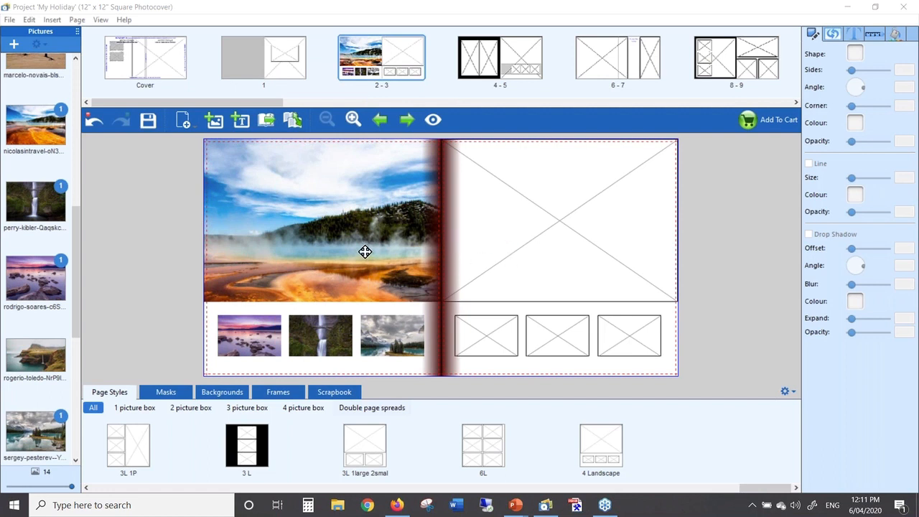
Delete the large picture box and the three small picture boxes from the right-hand page
{"action": "key", "text": "ctrl+a"}
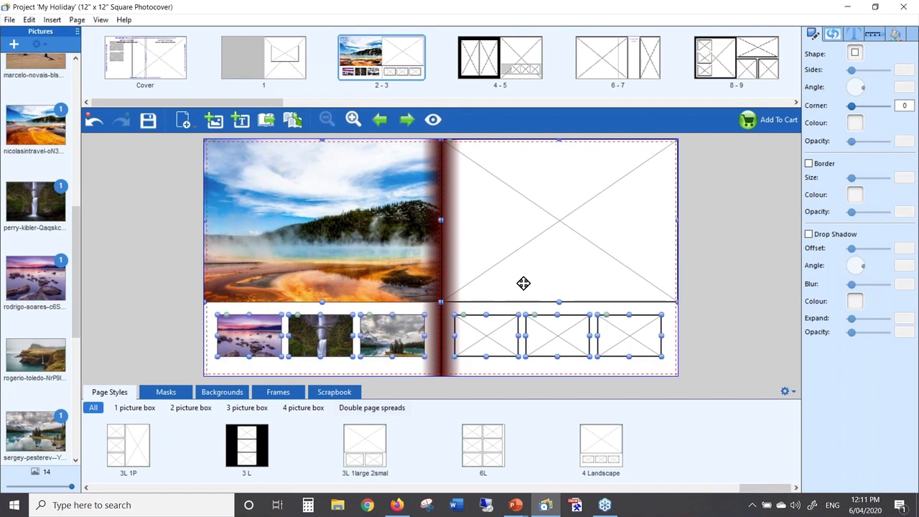
{"action": "left_click", "coordinate": [522, 313]}
{"action": "key", "text": "Delete"}
{"action": "left_click", "coordinate": [494, 339]}
{"action": "key", "text": "Delete"}
{"action": "left_click", "coordinate": [560, 335]}
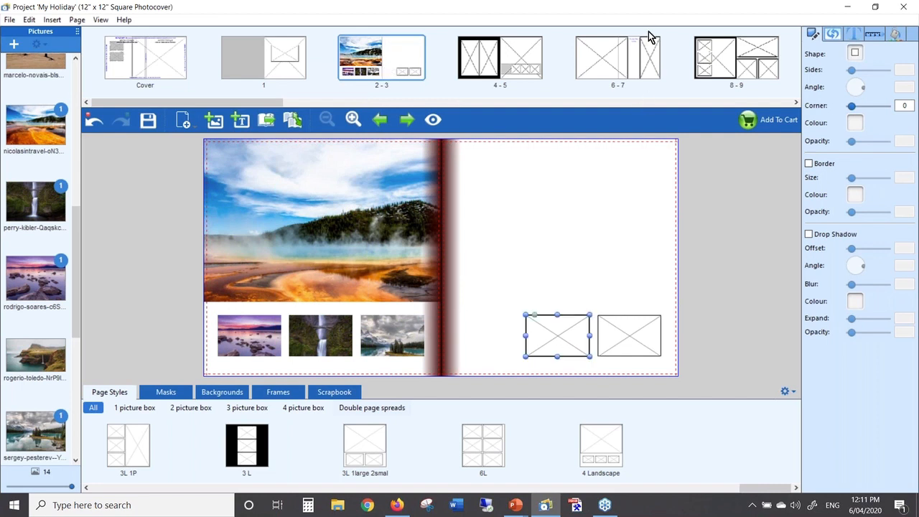
{"action": "key", "text": "Delete"}
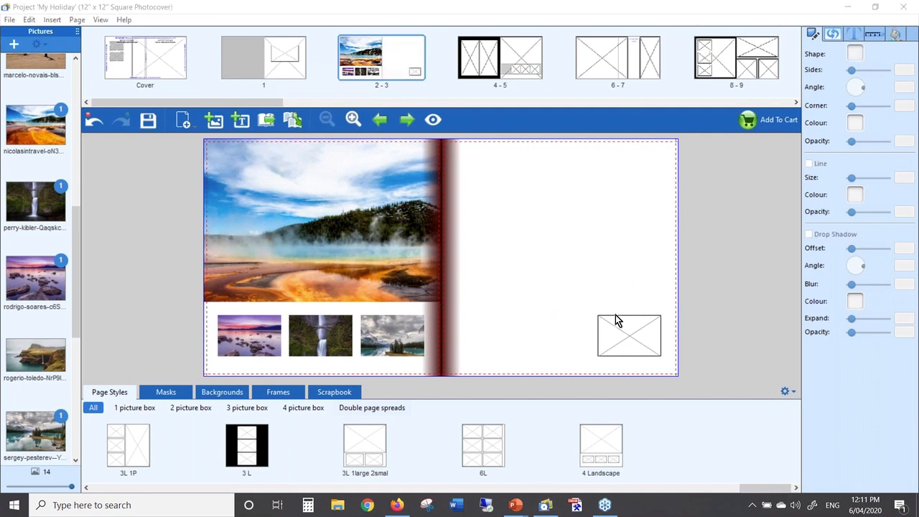
{"action": "left_click", "coordinate": [615, 334]}
{"action": "key", "text": "Delete"}
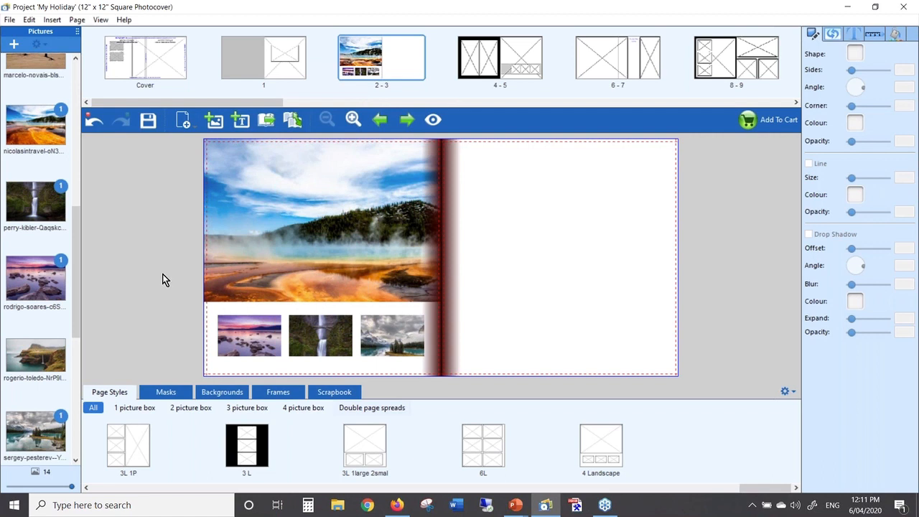
Place the dog photo P1030719.JPG on the empty right-hand page
{"action": "left_click_drag", "start_coordinate": [77, 280], "coordinate": [87, 382]}
{"action": "left_click_drag", "start_coordinate": [26, 317], "coordinate": [615, 290]}
{"action": "left_click", "coordinate": [614, 316]}
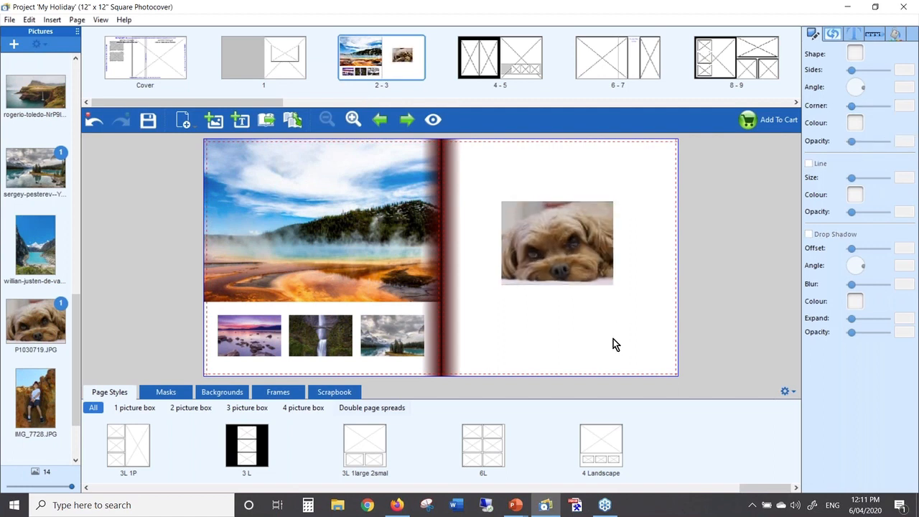
Try the soft blurred-edge mask and the small ragged square mask on the dog photo
{"action": "left_click", "coordinate": [164, 394]}
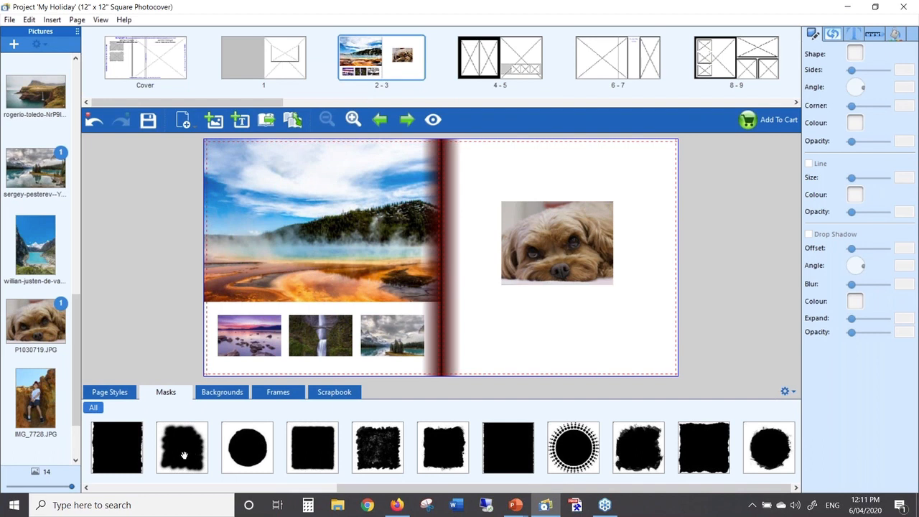
{"action": "left_click_drag", "start_coordinate": [184, 455], "coordinate": [571, 243]}
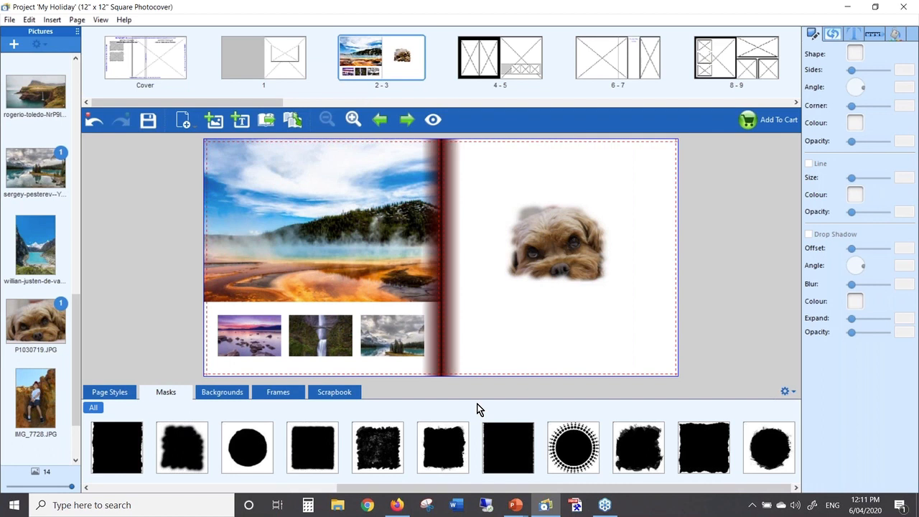
{"action": "left_click_drag", "start_coordinate": [453, 444], "coordinate": [551, 250]}
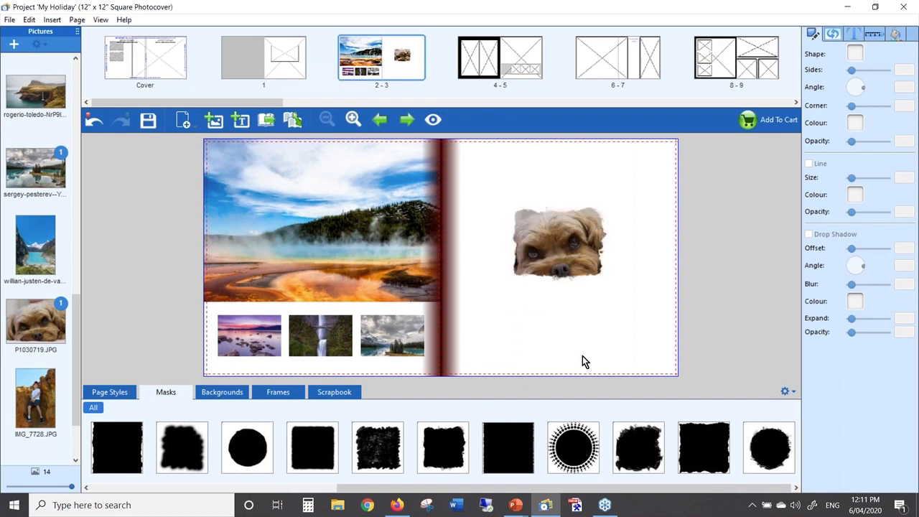
Apply the irregular torn-edge mask to the dog photo and move the photo to the upper part of the right-hand page
{"action": "left_click_drag", "start_coordinate": [639, 444], "coordinate": [568, 246]}
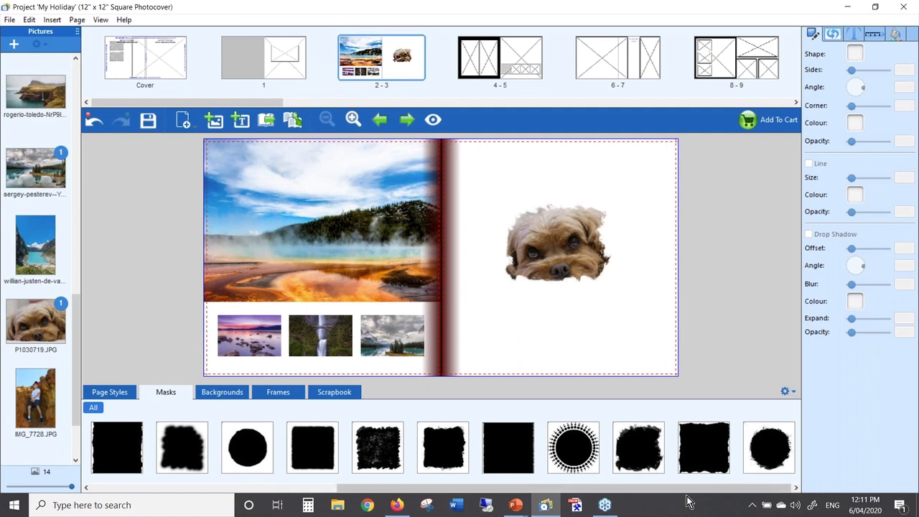
{"action": "left_click", "coordinate": [560, 239]}
{"action": "left_click_drag", "start_coordinate": [560, 239], "coordinate": [535, 191]}
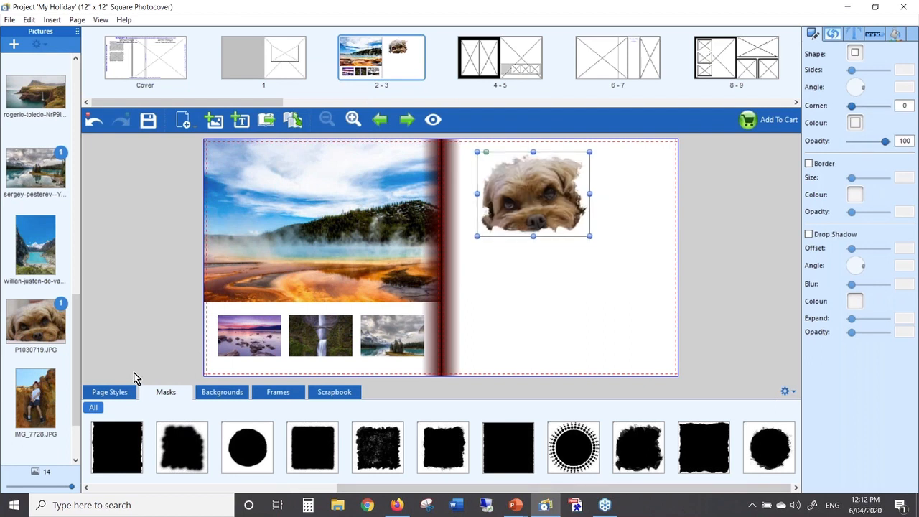
Place the photo IMG_7728.JPG enlarged below the dog photo and apply the soft blurred-edge mask to it
{"action": "left_click_drag", "start_coordinate": [35, 394], "coordinate": [548, 287]}
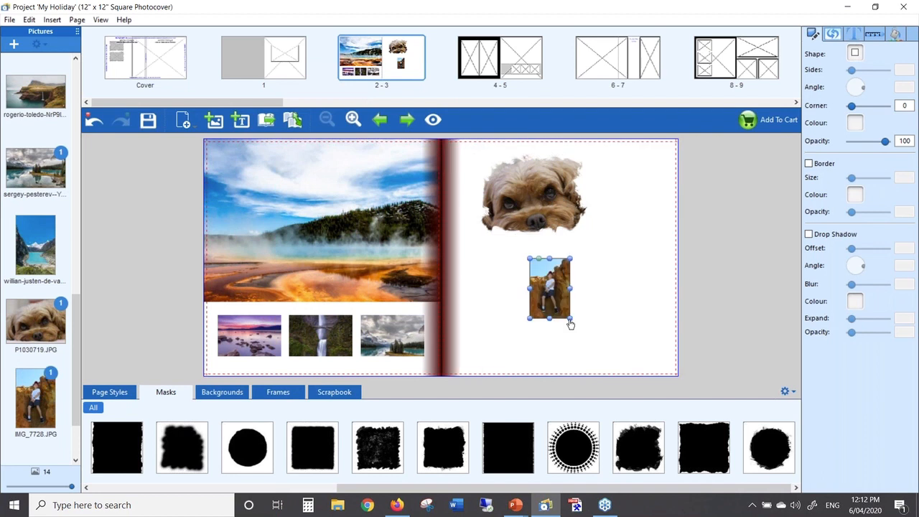
{"action": "left_click_drag", "start_coordinate": [579, 332], "coordinate": [603, 361]}
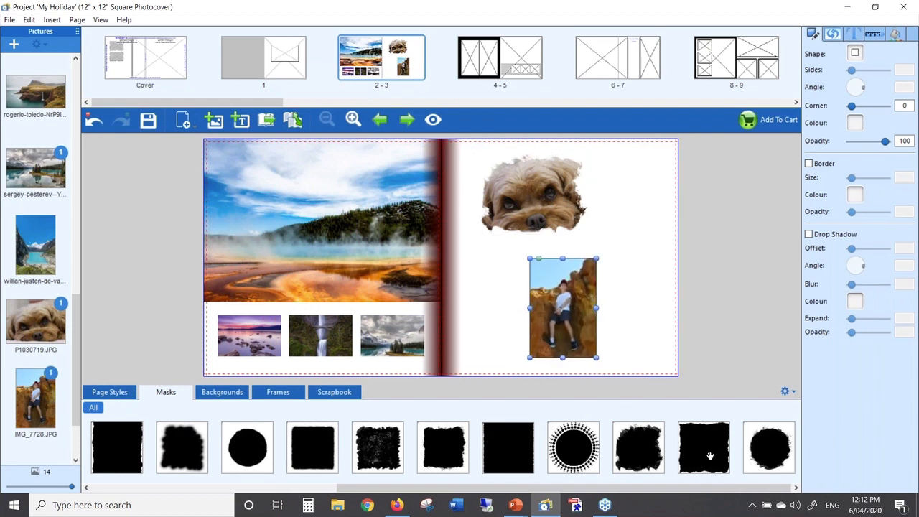
{"action": "left_click_drag", "start_coordinate": [184, 464], "coordinate": [572, 303]}
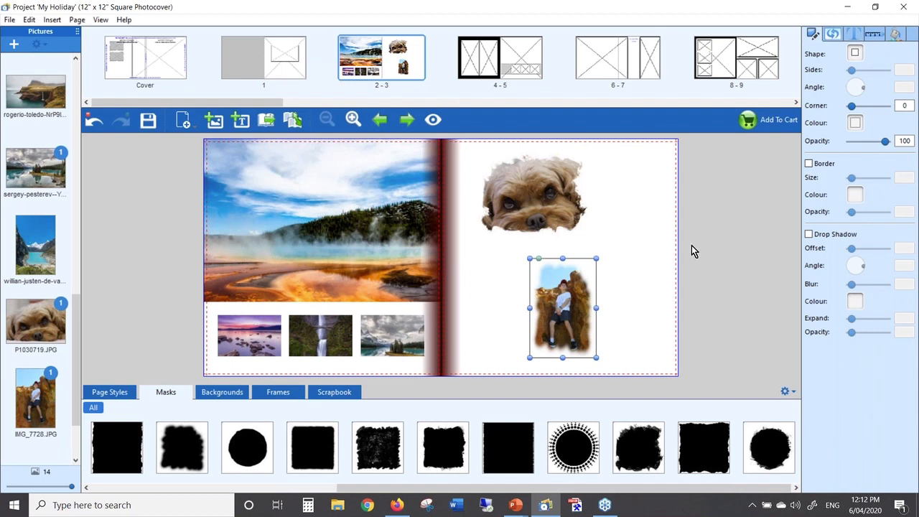
{"action": "left_click", "coordinate": [641, 260]}
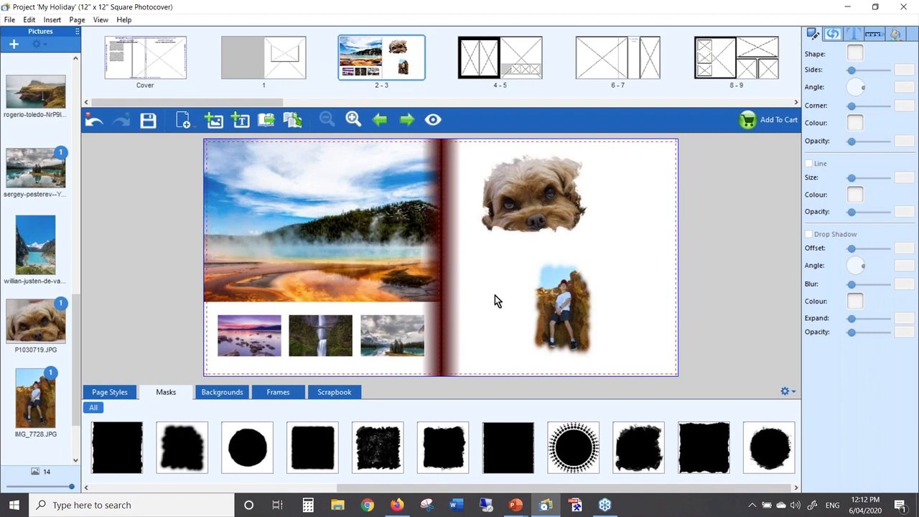
Apply the yellow-green background from the Travel category to the left-hand page
{"action": "left_click", "coordinate": [231, 394]}
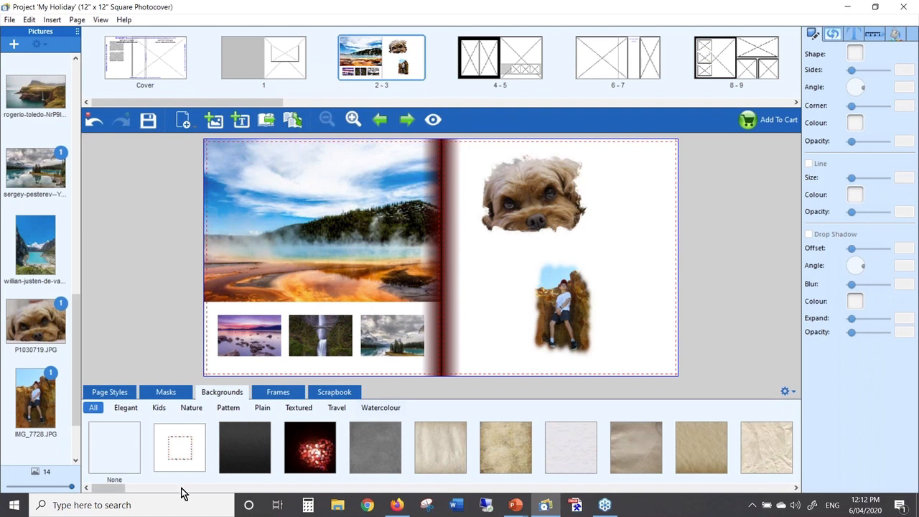
{"action": "left_click_drag", "start_coordinate": [111, 494], "coordinate": [175, 489]}
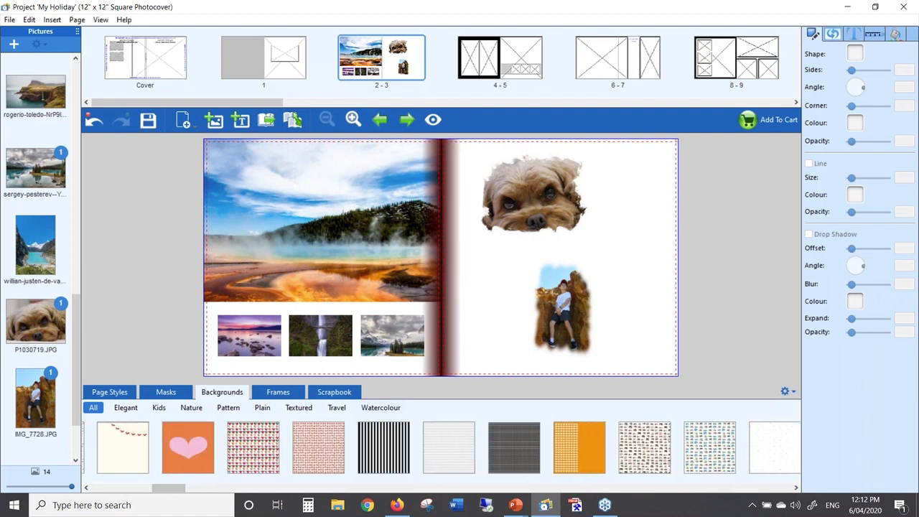
{"action": "left_click", "coordinate": [337, 408]}
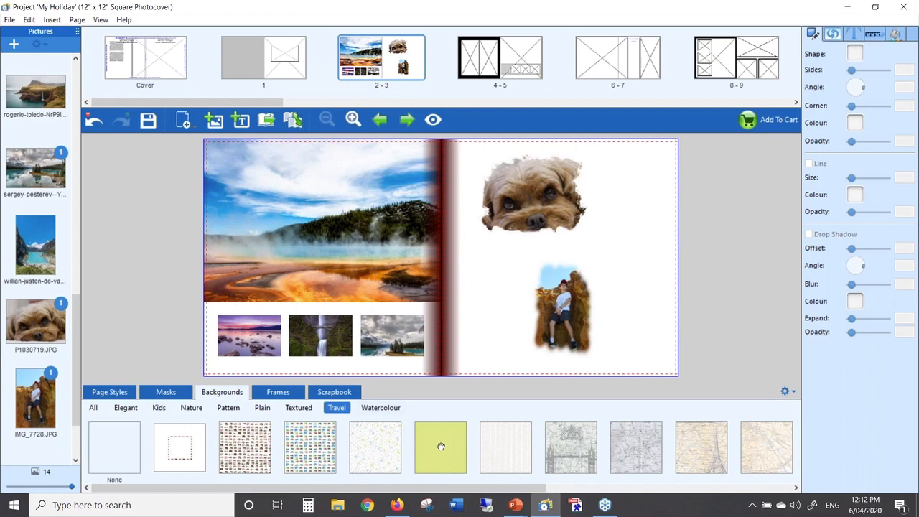
{"action": "left_click_drag", "start_coordinate": [440, 446], "coordinate": [356, 317]}
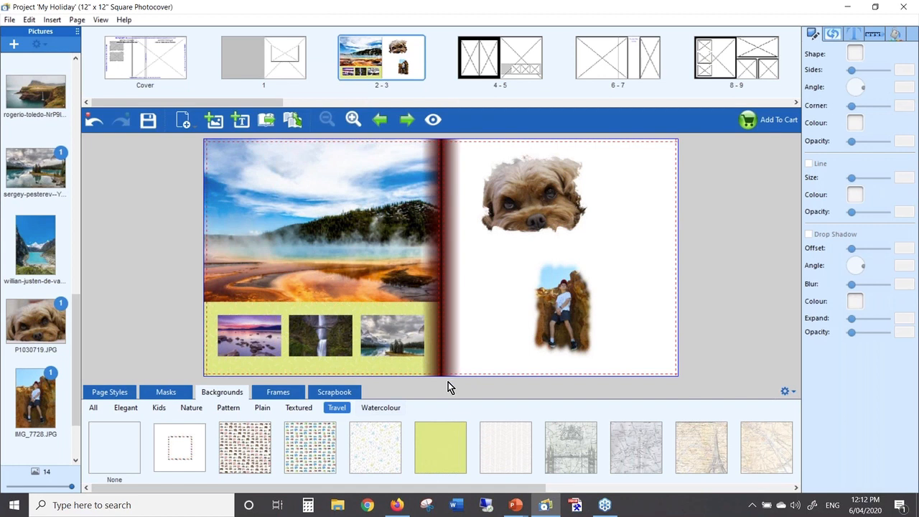
Try the light grey raindrop background from the Travel category on the left-hand page and remove it again
{"action": "left_click_drag", "start_coordinate": [482, 491], "coordinate": [648, 490]}
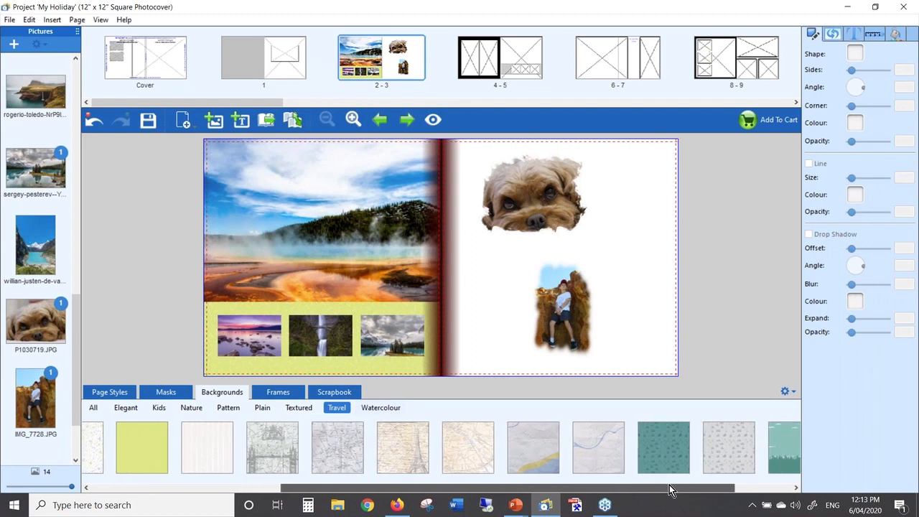
{"action": "left_click_drag", "start_coordinate": [567, 439], "coordinate": [364, 299]}
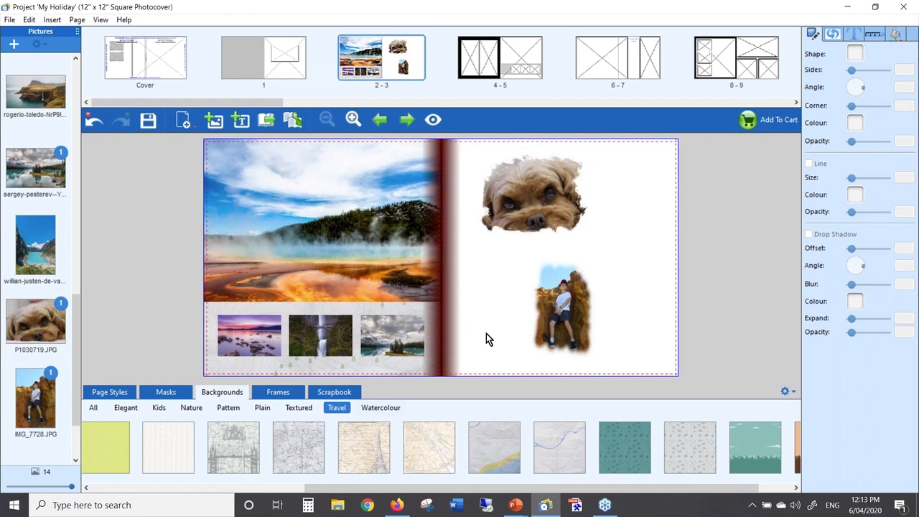
{"action": "right_click", "coordinate": [362, 307]}
{"action": "left_click", "coordinate": [405, 332]}
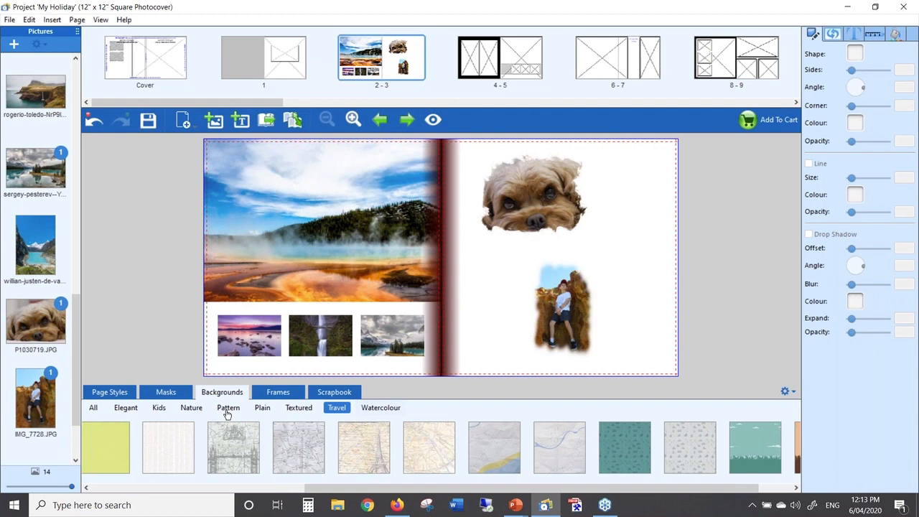
Apply the light blue background from the Plain category to the left-hand page
{"action": "left_click", "coordinate": [263, 409]}
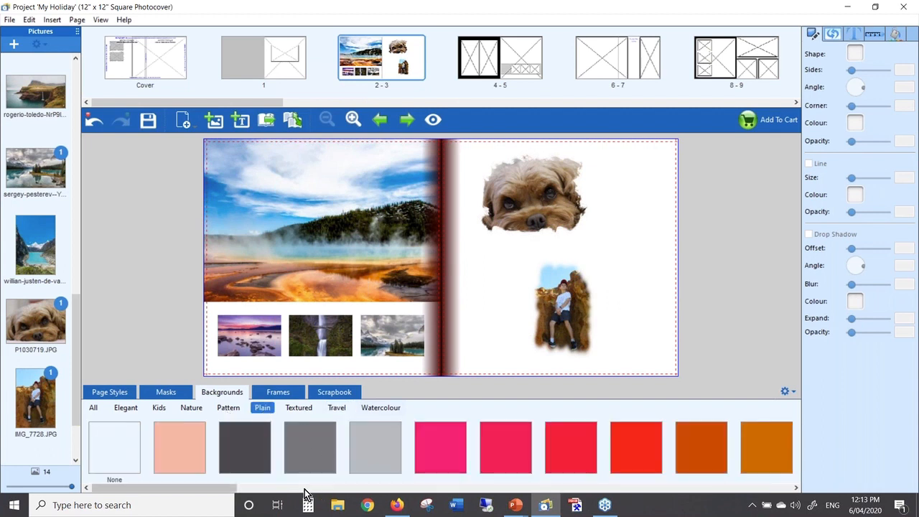
{"action": "left_click_drag", "start_coordinate": [220, 486], "coordinate": [775, 488]}
{"action": "left_click_drag", "start_coordinate": [733, 459], "coordinate": [320, 369]}
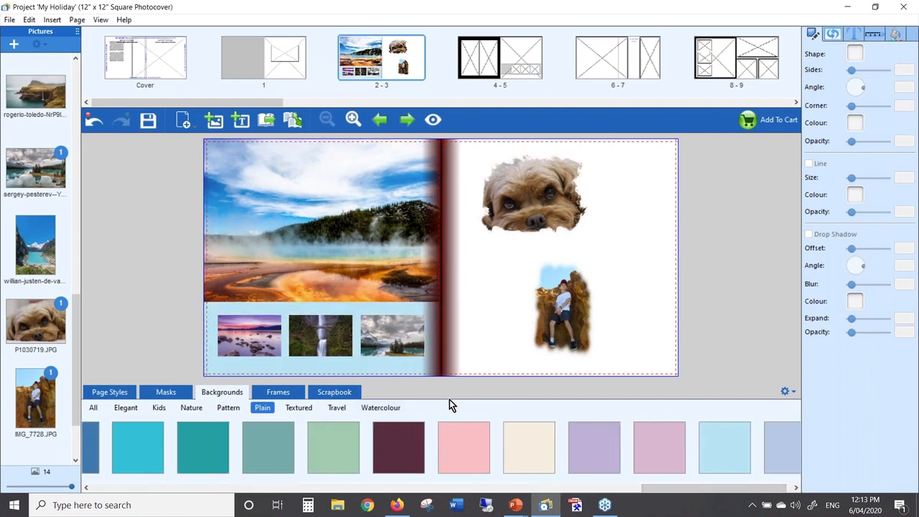
Import the photo IMG_7228.JPG from My Photos as a custom background
{"action": "left_click_drag", "start_coordinate": [691, 493], "coordinate": [76, 435]}
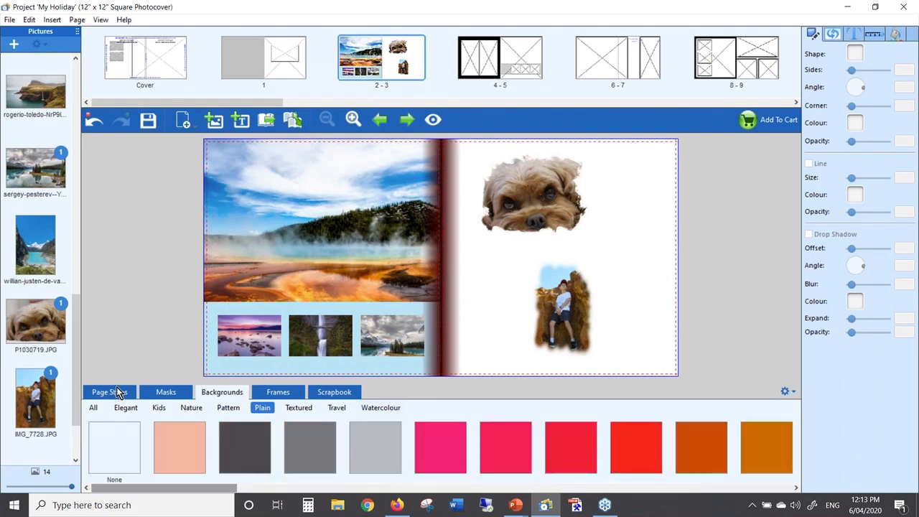
{"action": "left_click", "coordinate": [94, 408]}
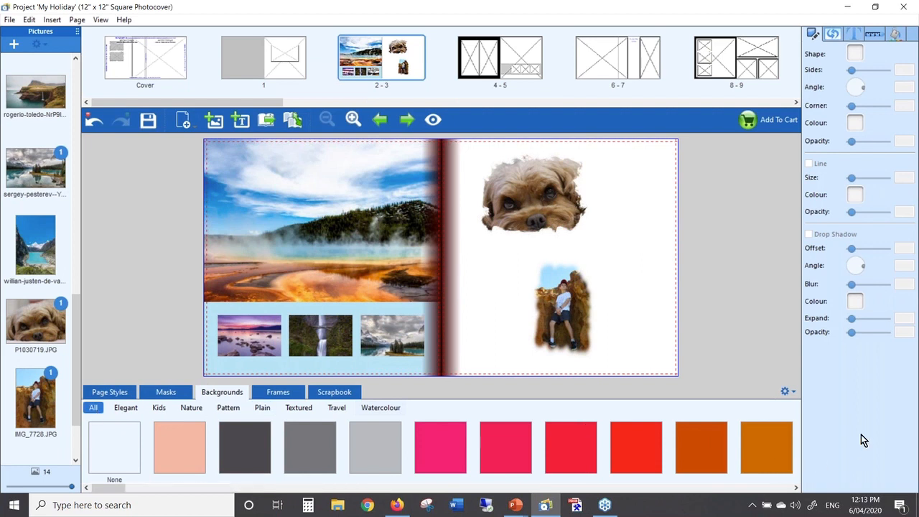
{"action": "left_click", "coordinate": [797, 392]}
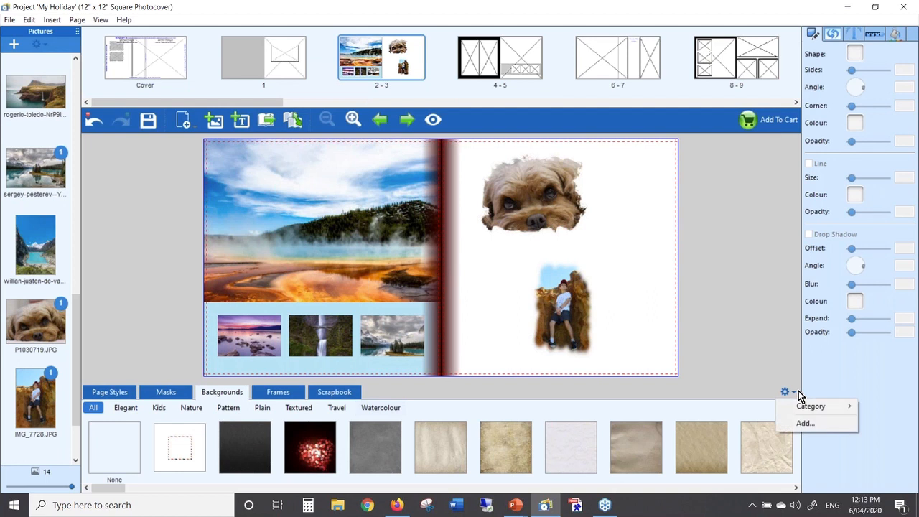
{"action": "left_click", "coordinate": [803, 424]}
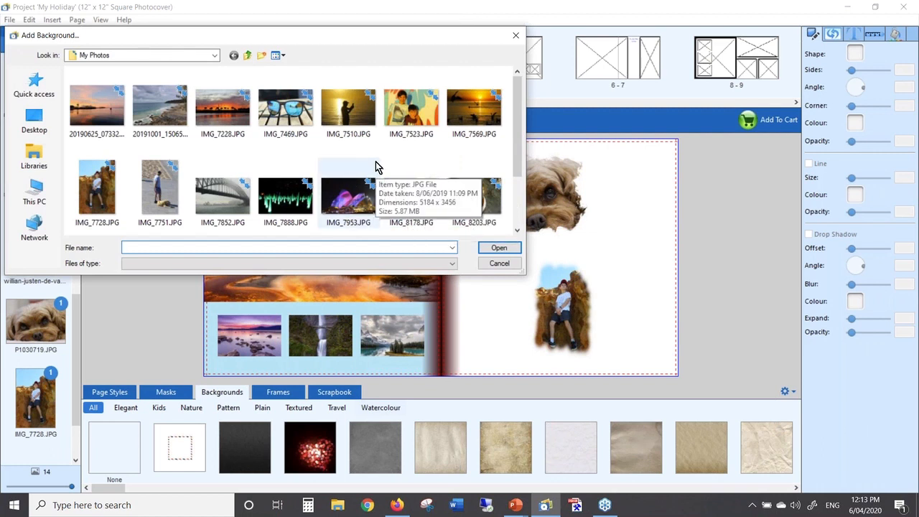
{"action": "left_click", "coordinate": [221, 107]}
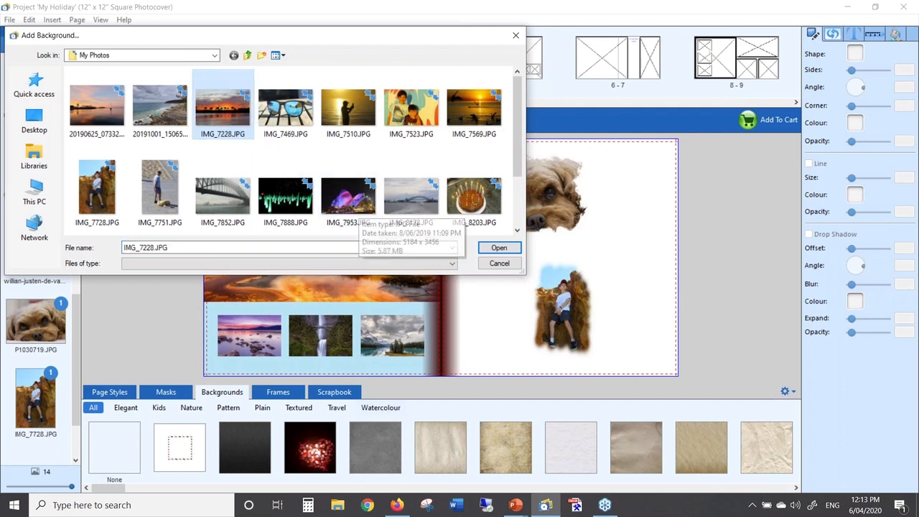
{"action": "left_click", "coordinate": [497, 248]}
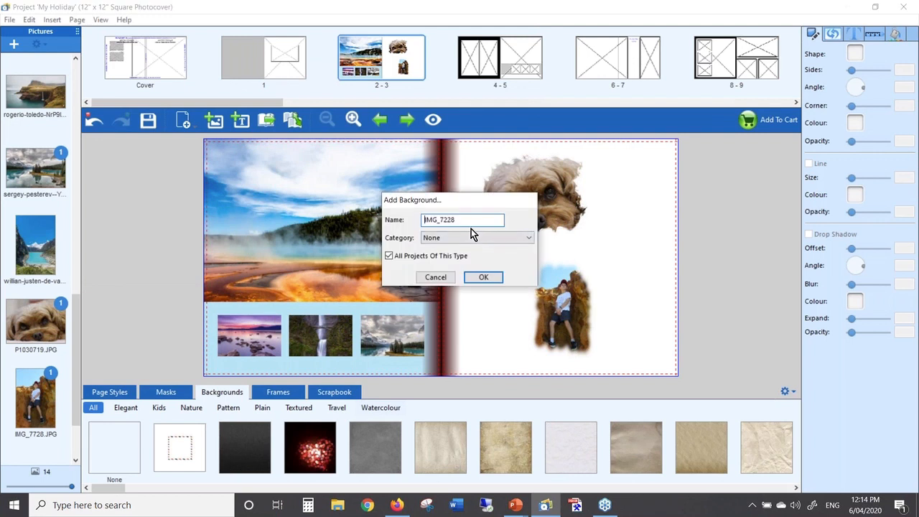
Name the new background "Sunset" and save it in the Nature category for all projects of this type
{"action": "left_click_drag", "start_coordinate": [465, 220], "coordinate": [365, 199]}
{"action": "type", "text": "Sun"}
{"action": "key", "text": "BackSpace"}
{"action": "type", "text": "nset"}
{"action": "left_click", "coordinate": [499, 239]}
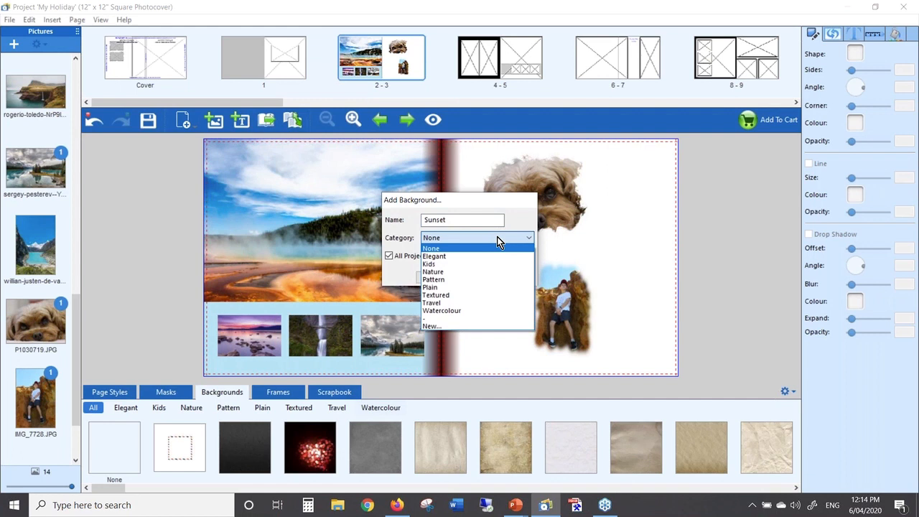
{"action": "left_click", "coordinate": [460, 270]}
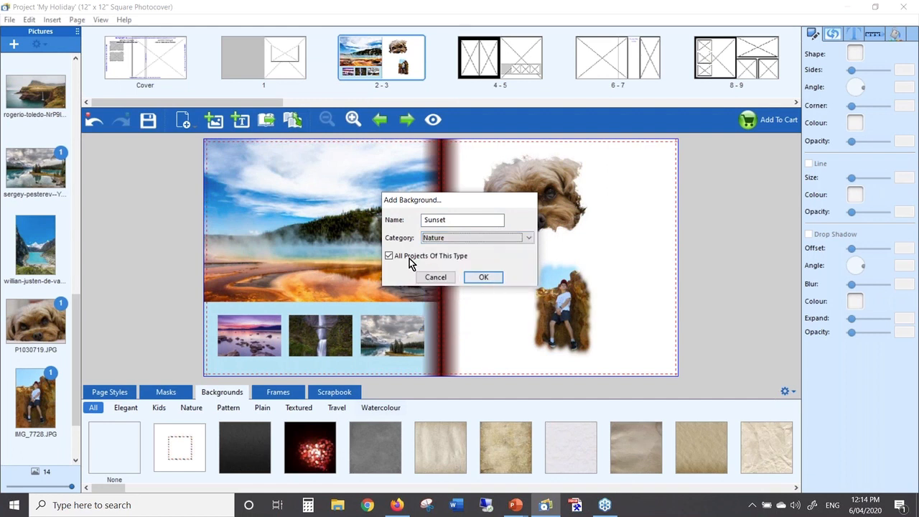
{"action": "left_click", "coordinate": [488, 278]}
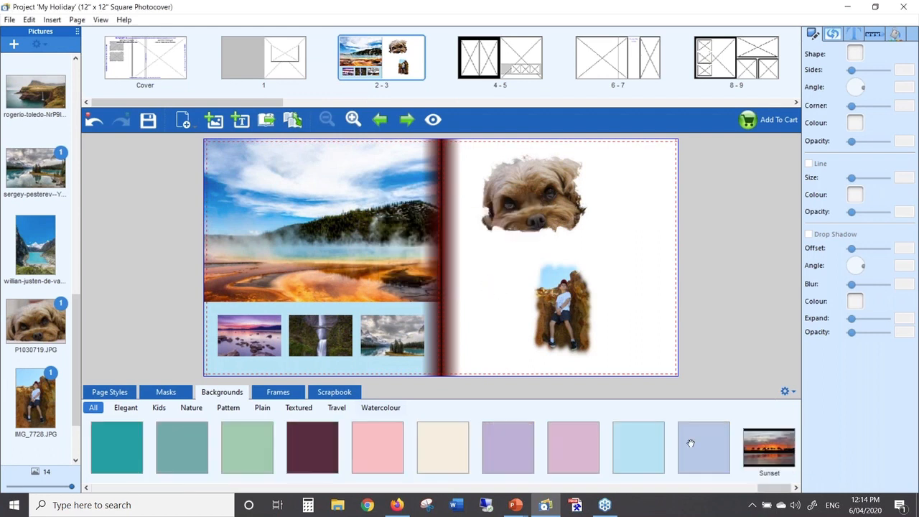
Apply the Sunset background to the right-hand page and reduce its opacity to 51
{"action": "left_click_drag", "start_coordinate": [778, 449], "coordinate": [507, 261]}
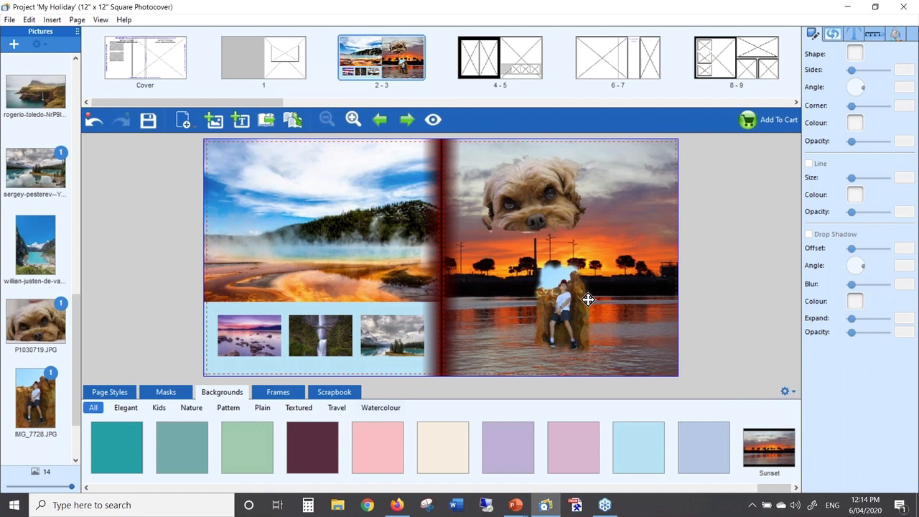
{"action": "left_click", "coordinate": [806, 21]}
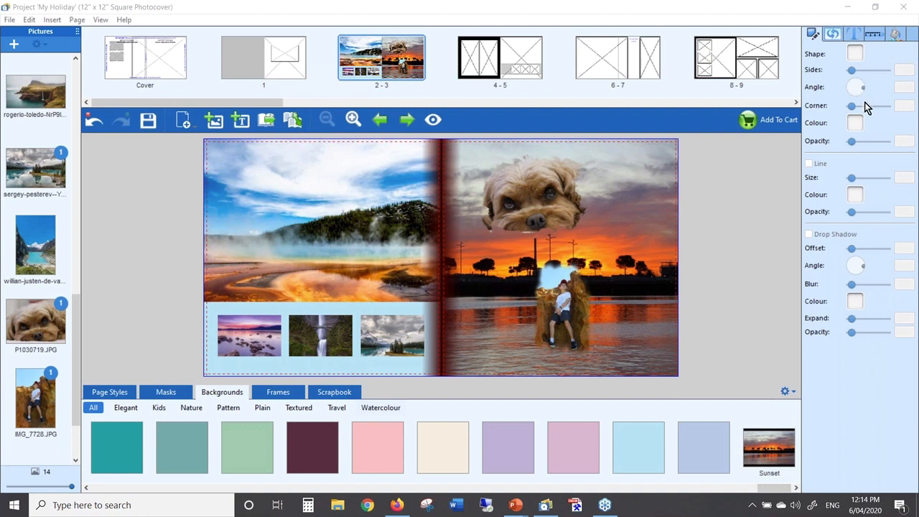
{"action": "left_click", "coordinate": [624, 245]}
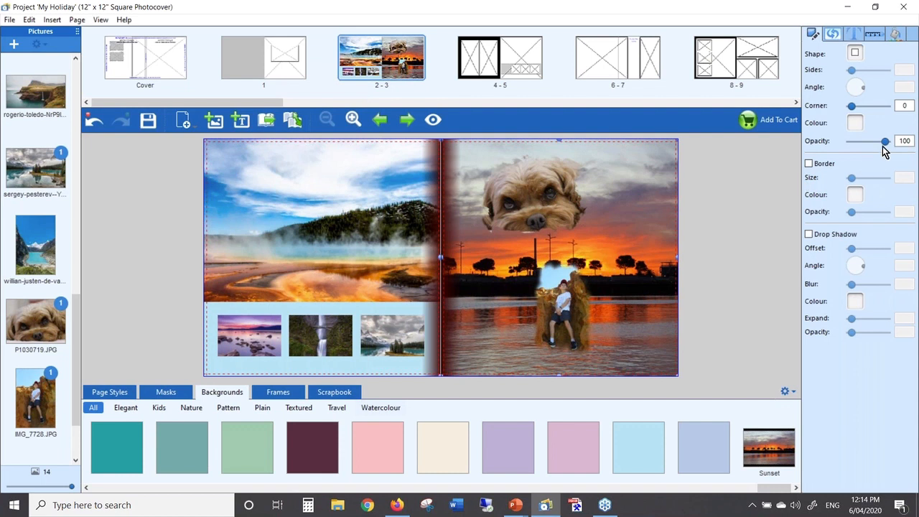
{"action": "left_click_drag", "start_coordinate": [887, 143], "coordinate": [869, 146]}
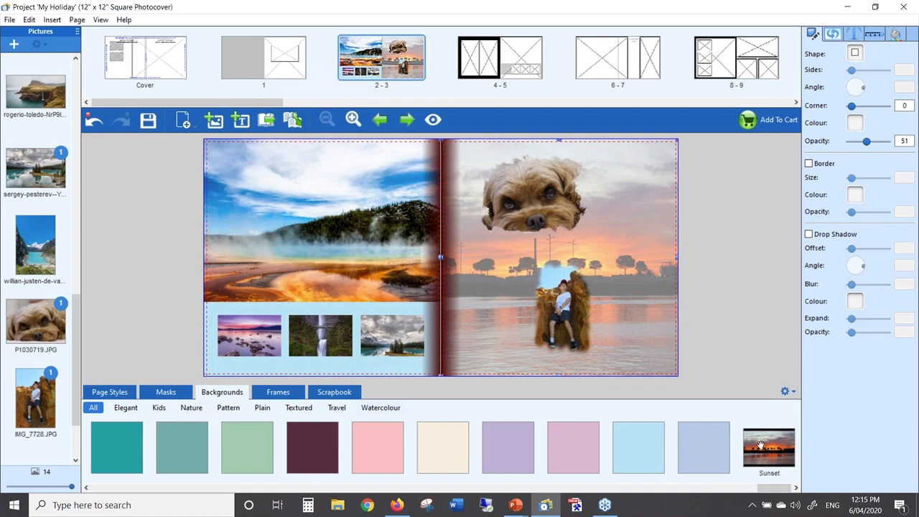
View the Sunset background's assignment options, bring up the frames, and remove the light blue background from the left-hand page
{"action": "right_click", "coordinate": [761, 444]}
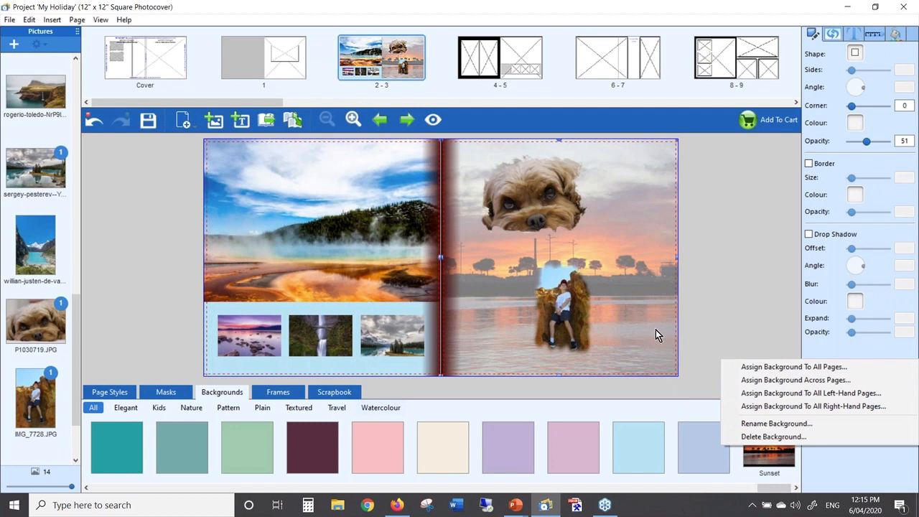
{"action": "left_click", "coordinate": [290, 392]}
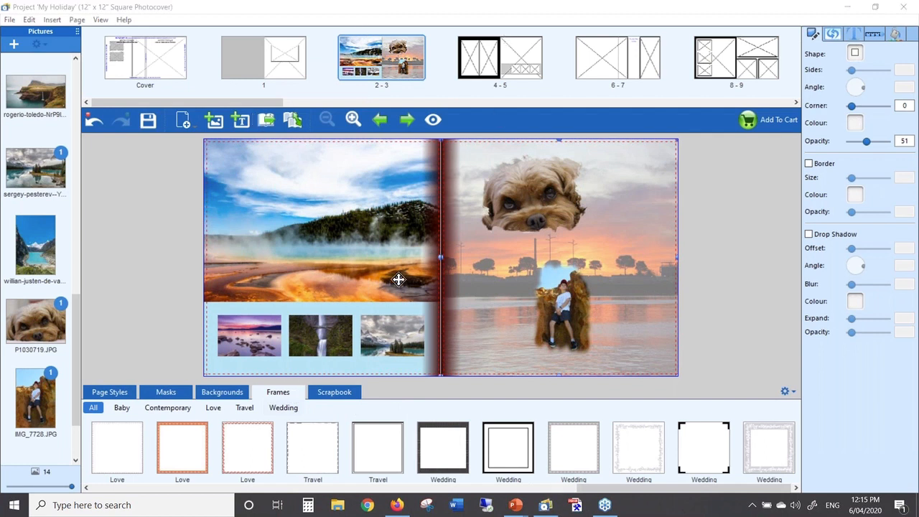
{"action": "right_click", "coordinate": [346, 367]}
{"action": "left_click", "coordinate": [394, 392]}
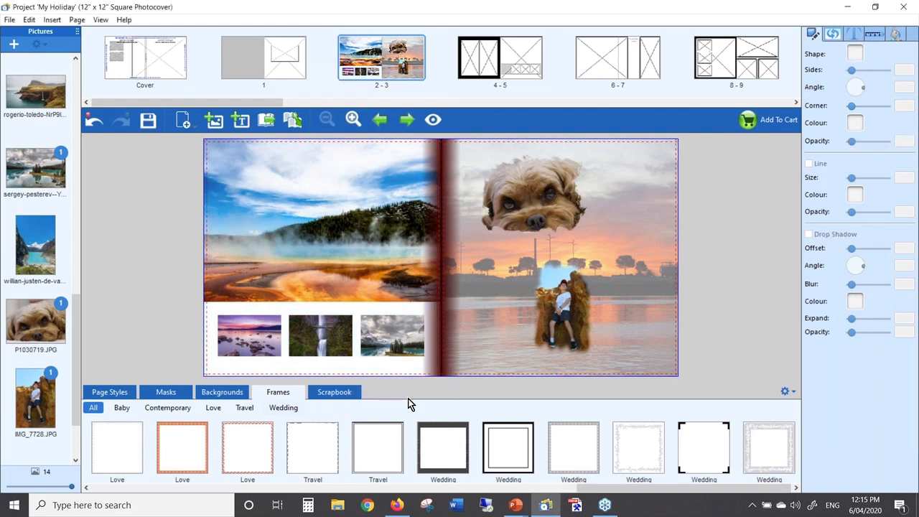
Try the thin Baby frames on the three small photos at the bottom of the left-hand page
{"action": "left_click_drag", "start_coordinate": [594, 492], "coordinate": [107, 487]}
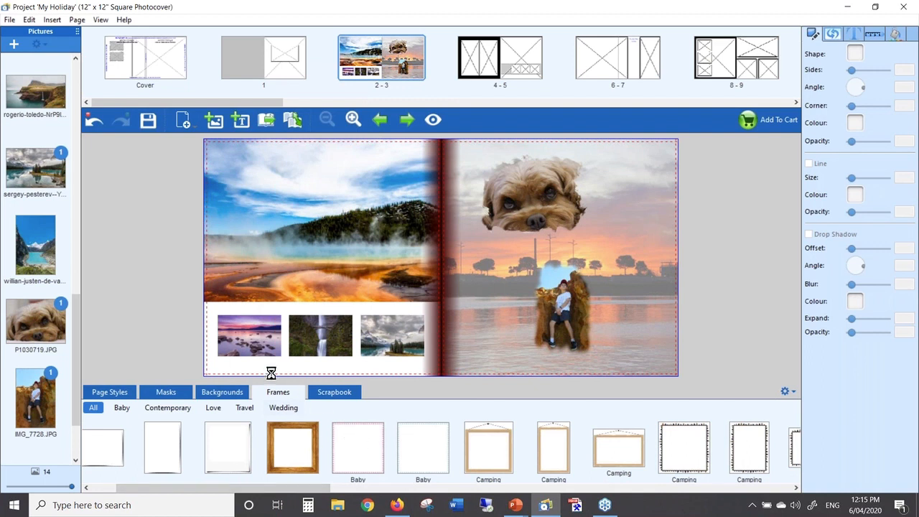
{"action": "left_click_drag", "start_coordinate": [359, 448], "coordinate": [251, 343]}
{"action": "left_click_drag", "start_coordinate": [413, 443], "coordinate": [327, 350]}
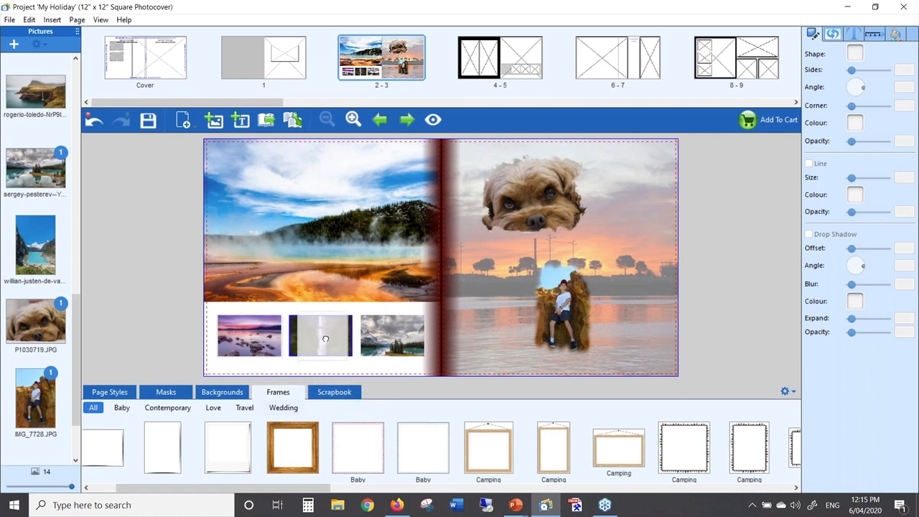
{"action": "left_click_drag", "start_coordinate": [364, 457], "coordinate": [387, 353]}
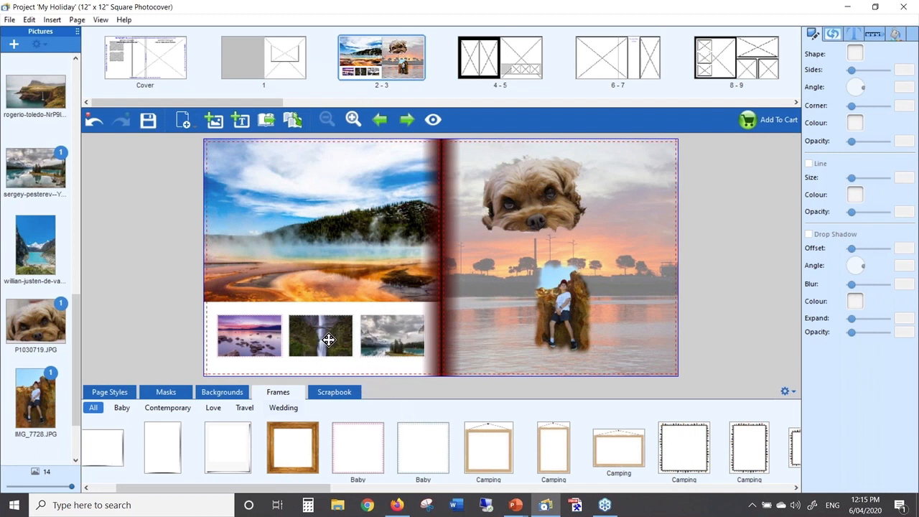
Apply the white landscape frame with the shadow edge to all three small photos on the left-hand page
{"action": "left_click_drag", "start_coordinate": [293, 493], "coordinate": [268, 492]}
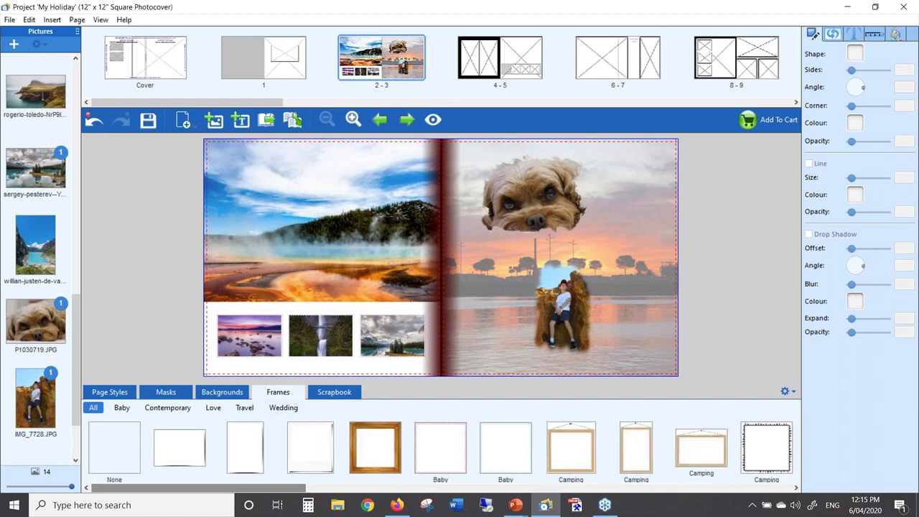
{"action": "left_click_drag", "start_coordinate": [170, 437], "coordinate": [269, 340]}
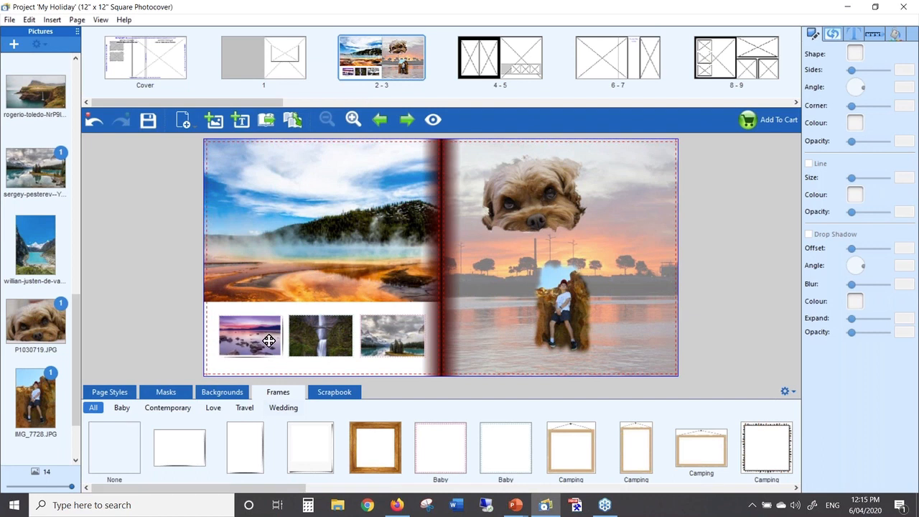
{"action": "left_click_drag", "start_coordinate": [173, 448], "coordinate": [303, 351]}
{"action": "left_click_drag", "start_coordinate": [169, 445], "coordinate": [390, 337]}
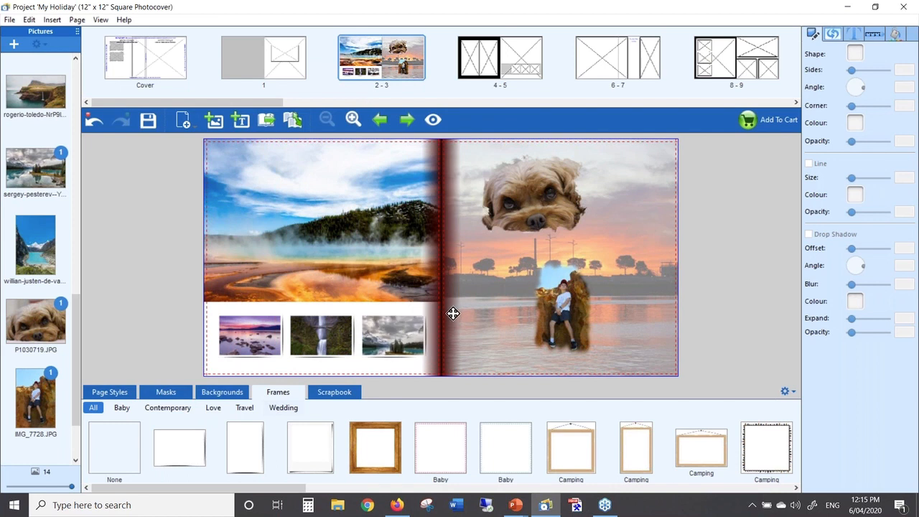
Remove the frame from the middle waterfall photo on the left-hand page
{"action": "left_click", "coordinate": [313, 329]}
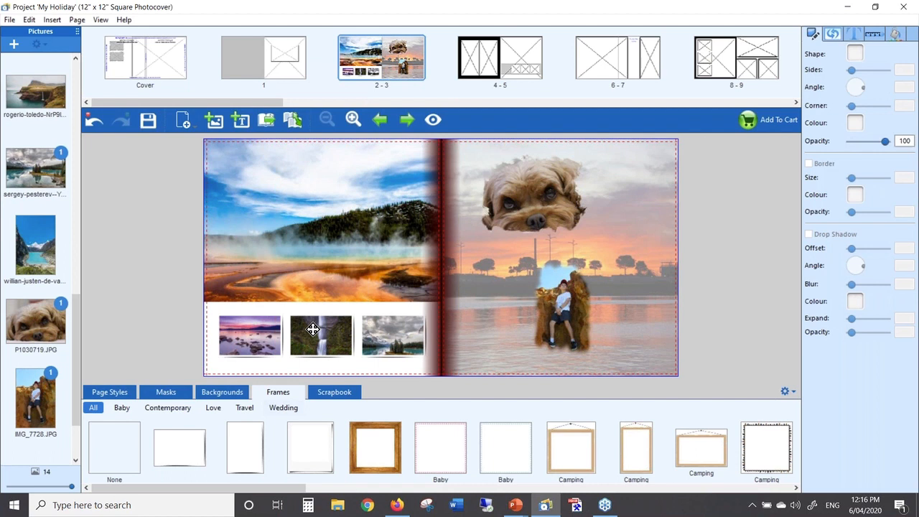
{"action": "right_click", "coordinate": [314, 329]}
{"action": "left_click", "coordinate": [351, 302]}
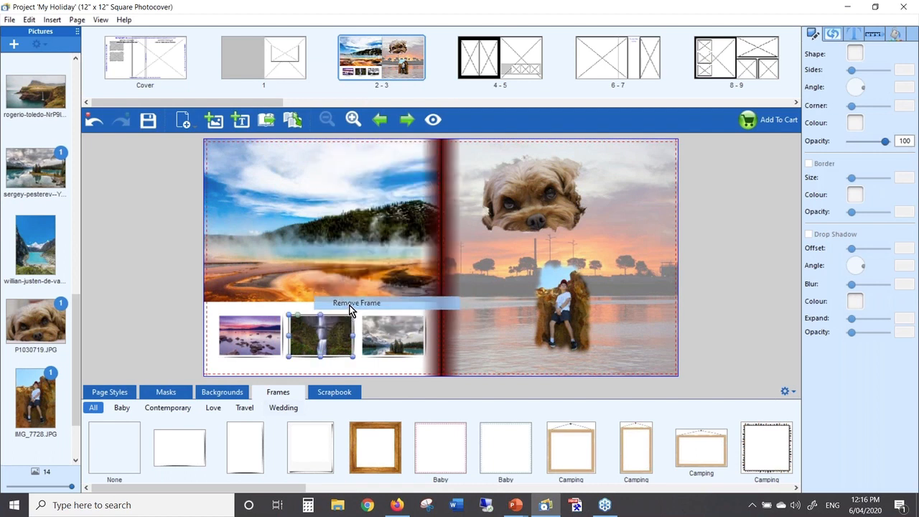
{"action": "left_click", "coordinate": [379, 367]}
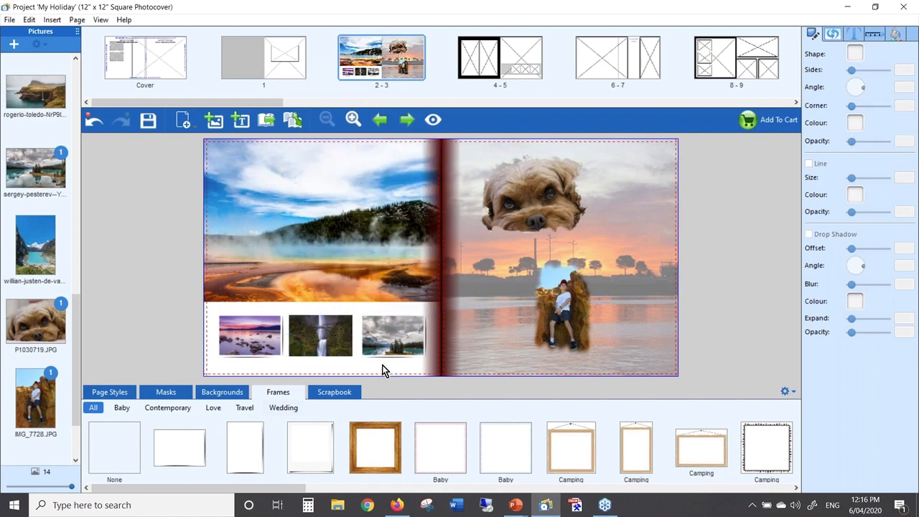
{"action": "left_click", "coordinate": [789, 395]}
{"action": "left_click", "coordinate": [806, 423]}
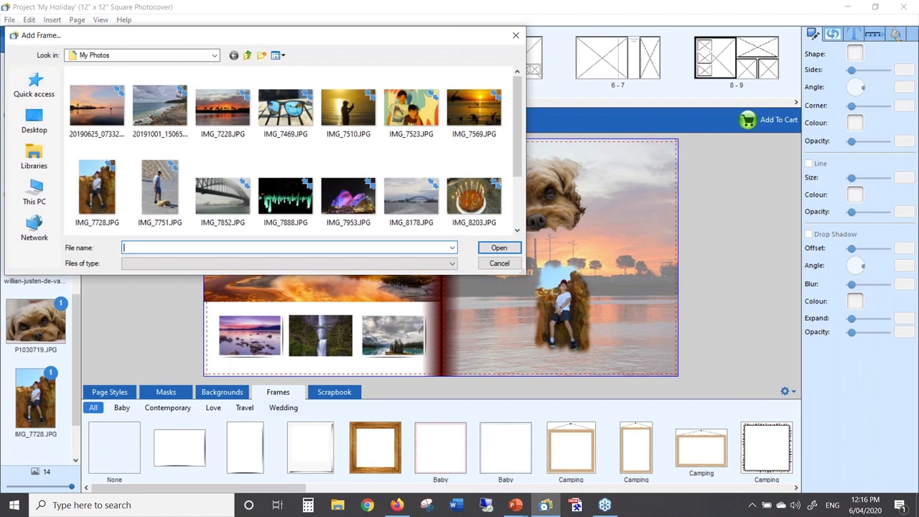
{"action": "left_click", "coordinate": [498, 264]}
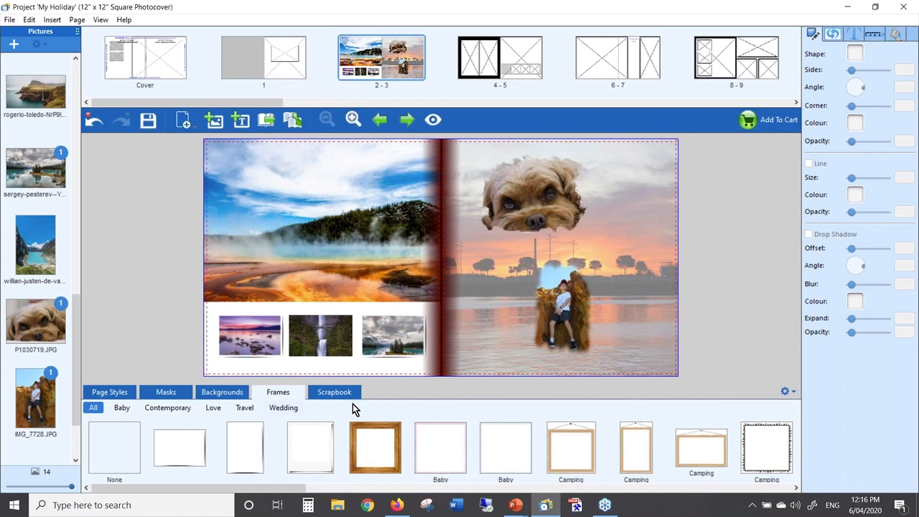
Bring up the scrapbook clipart and browse through the full collection
{"action": "left_click", "coordinate": [330, 394]}
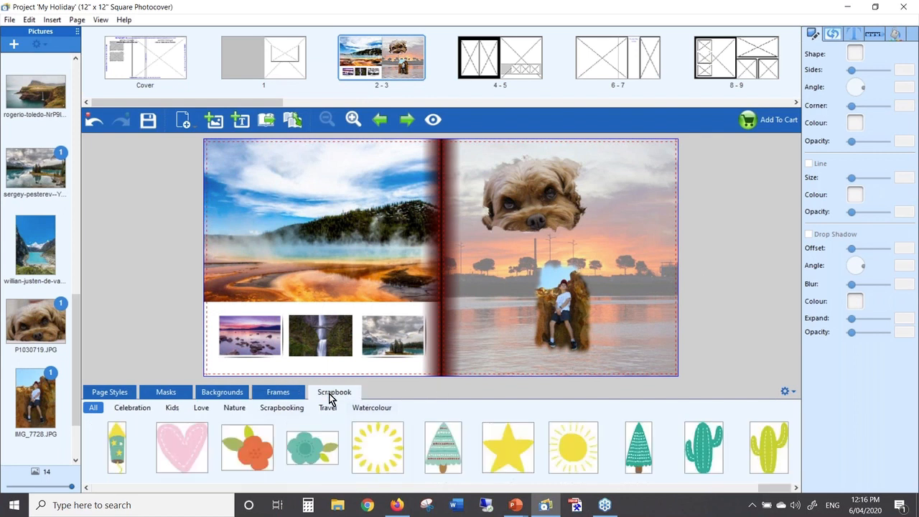
{"action": "left_click", "coordinate": [634, 22]}
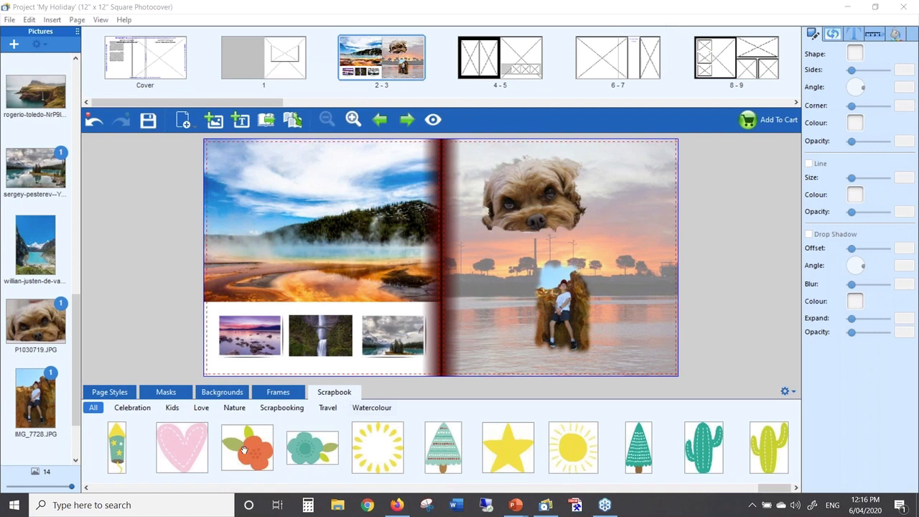
{"action": "left_click_drag", "start_coordinate": [767, 491], "coordinate": [101, 487]}
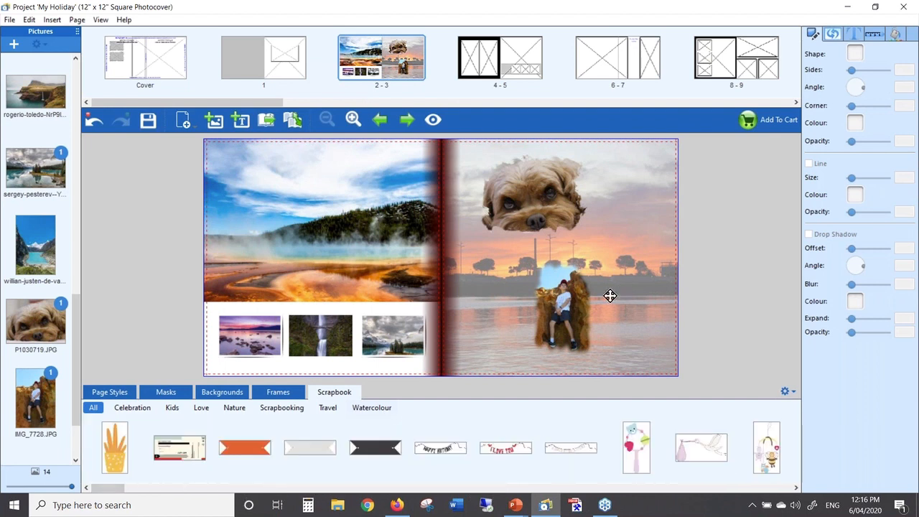
Delete the cut-out photo of the boy and remove the sunset background from the right-hand page
{"action": "left_click", "coordinate": [579, 312]}
{"action": "key", "text": "Delete"}
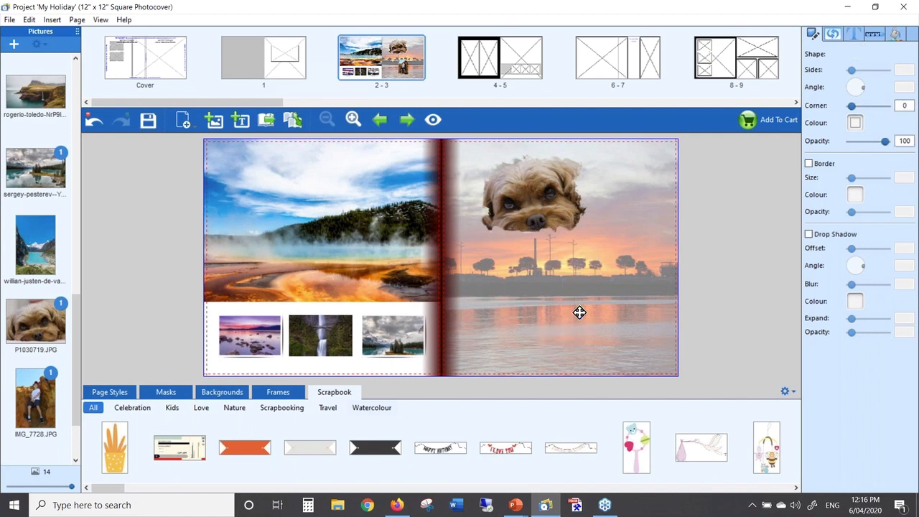
{"action": "right_click", "coordinate": [553, 297]}
{"action": "left_click", "coordinate": [591, 322]}
Enlarge the dog cut-out and place it in the lower part of the right-hand page
{"action": "left_click", "coordinate": [520, 202]}
{"action": "left_click_drag", "start_coordinate": [590, 235], "coordinate": [640, 274]}
{"action": "left_click_drag", "start_coordinate": [567, 218], "coordinate": [562, 282]}
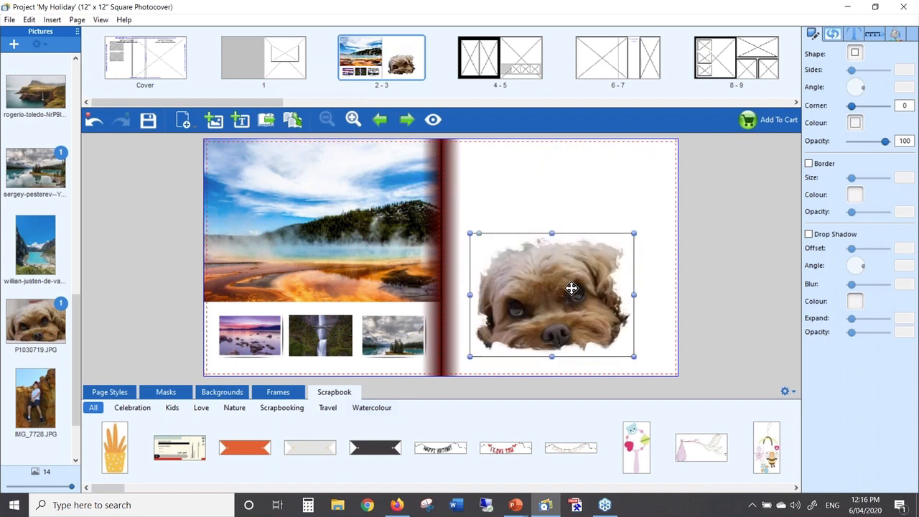
{"action": "left_click", "coordinate": [640, 328]}
Place the oval thought bubble from the scrapbook above the dog's head and enlarge it towards the page's upper right
{"action": "left_click_drag", "start_coordinate": [108, 487], "coordinate": [690, 515]}
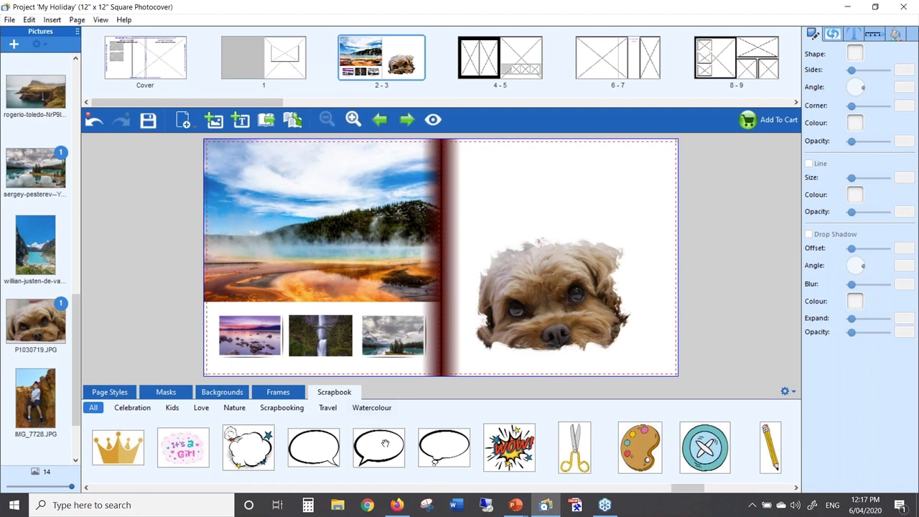
{"action": "left_click_drag", "start_coordinate": [443, 445], "coordinate": [610, 237]}
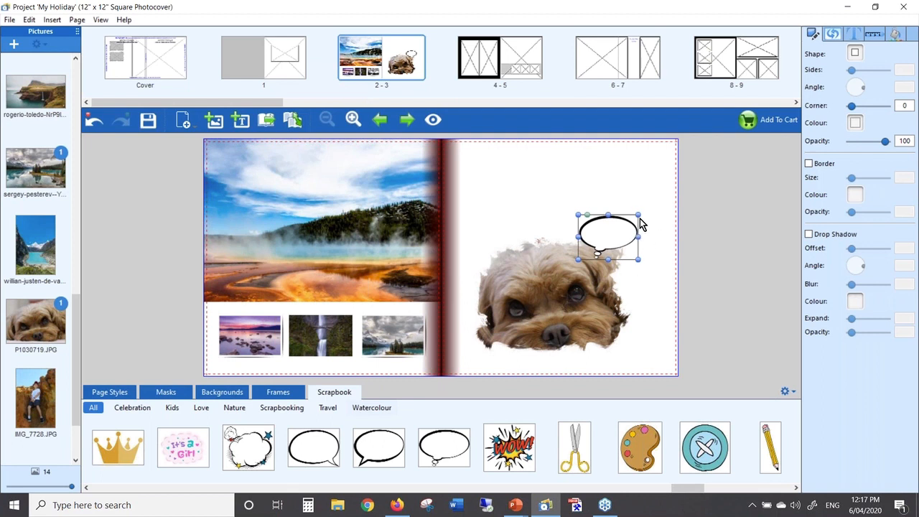
{"action": "left_click_drag", "start_coordinate": [640, 219], "coordinate": [667, 196]}
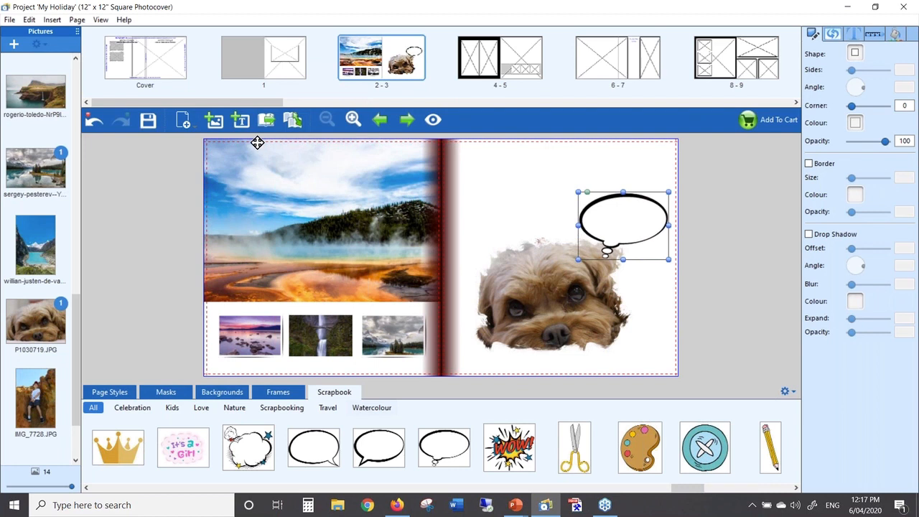
Add a text box inside the thought bubble reading "I'm feeling particularly cute today!"
{"action": "left_click", "coordinate": [240, 120]}
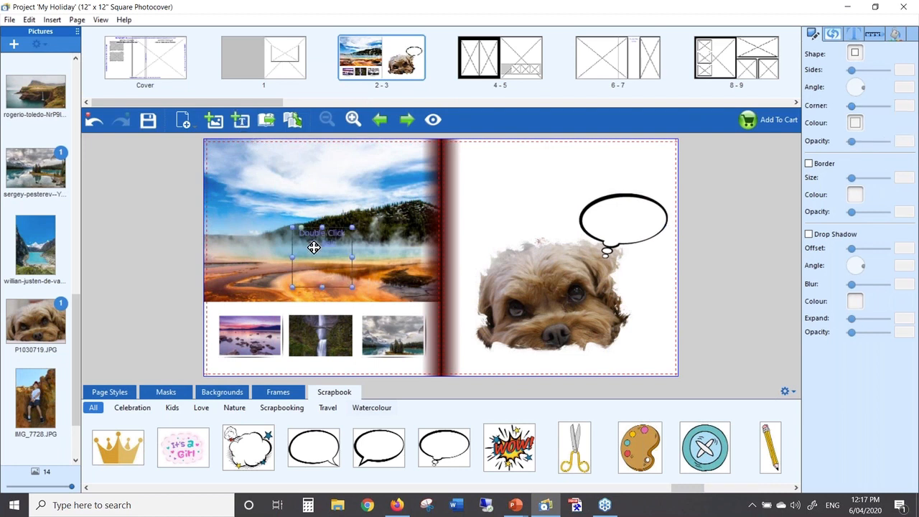
{"action": "left_click_drag", "start_coordinate": [311, 273], "coordinate": [610, 257]}
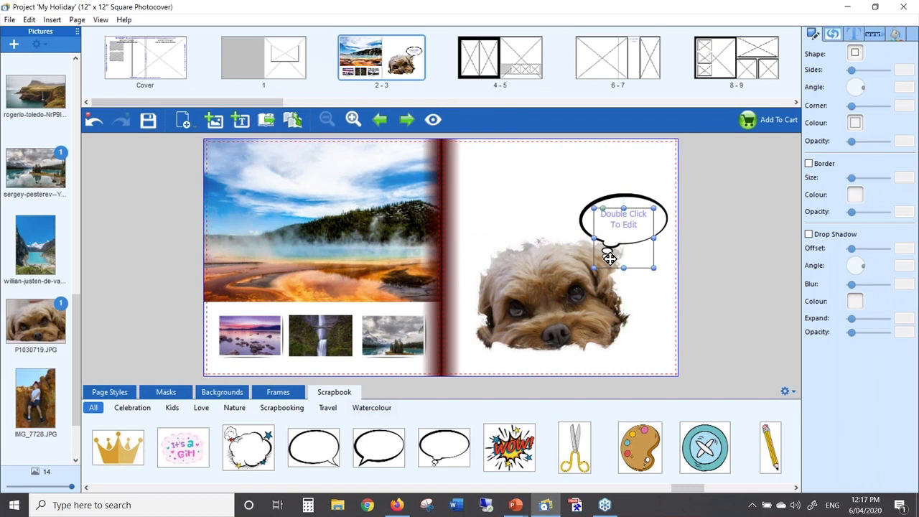
{"action": "double_click", "coordinate": [617, 217]}
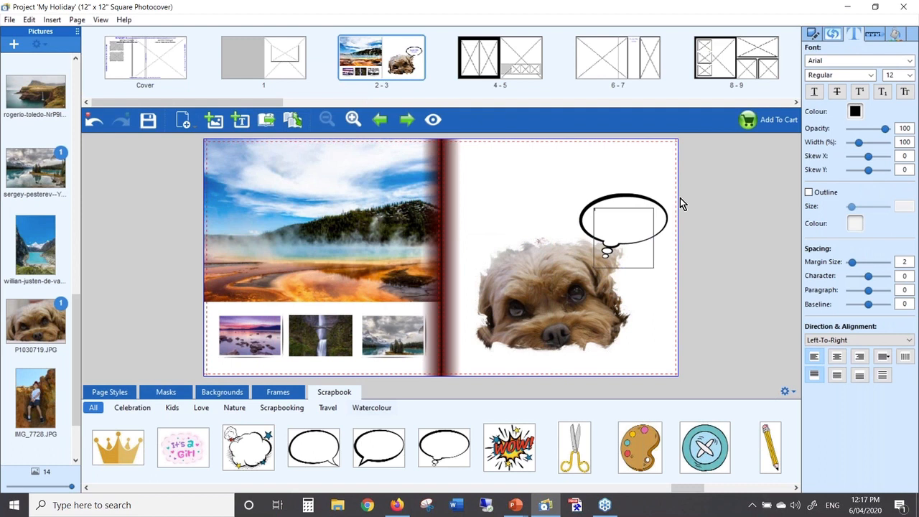
{"action": "type", "text": "I'm"}
{"action": "type", "text": " thinking you"}
{"action": "type", "text": "ly cute today"}
Set the thought bubble's text to size 26 and nudge its text box into place inside the bubble
{"action": "key", "text": "ctrl+a"}
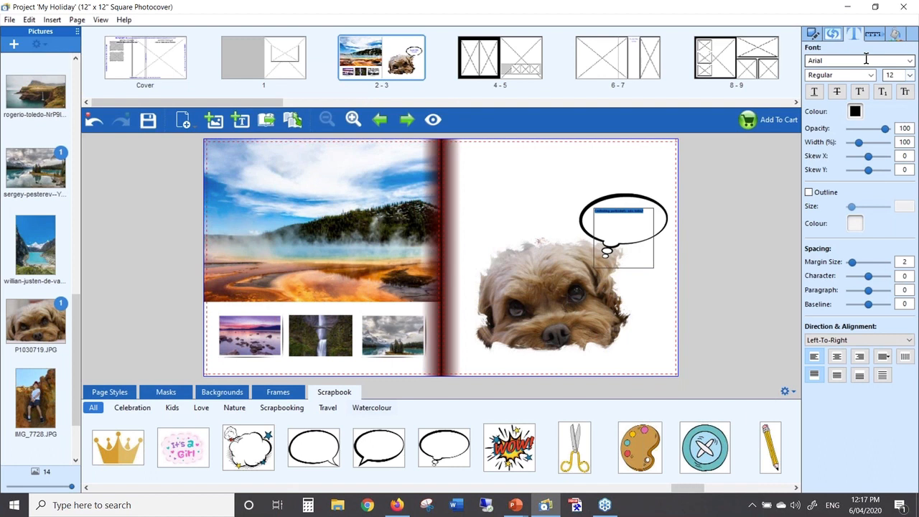
{"action": "left_click", "coordinate": [909, 75]}
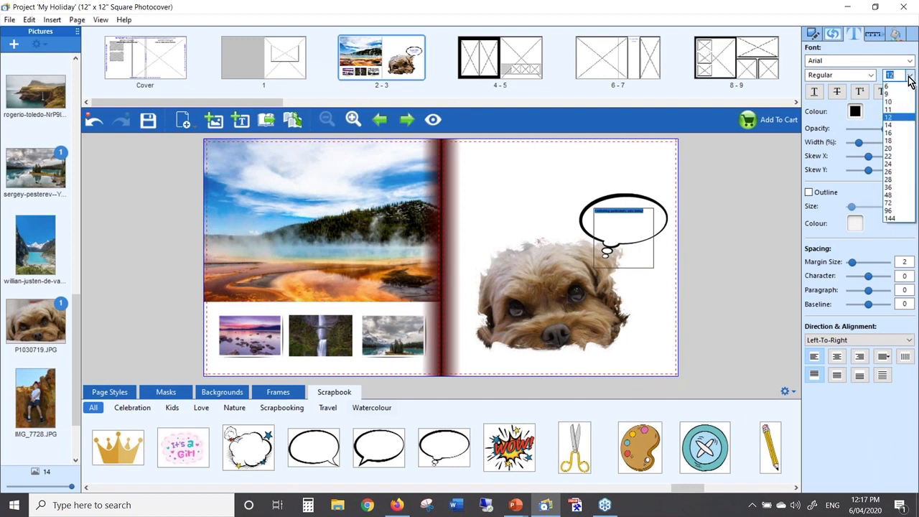
{"action": "left_click", "coordinate": [898, 172]}
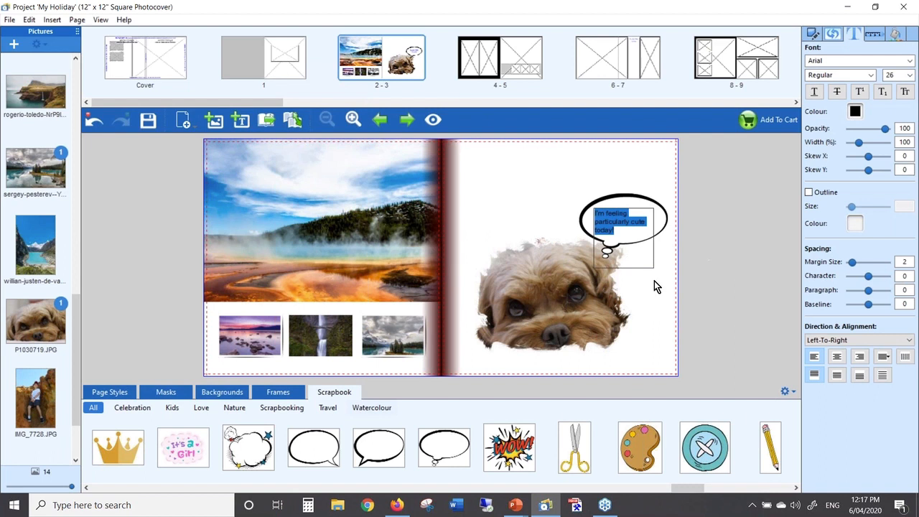
{"action": "left_click", "coordinate": [558, 210]}
{"action": "left_click", "coordinate": [618, 219]}
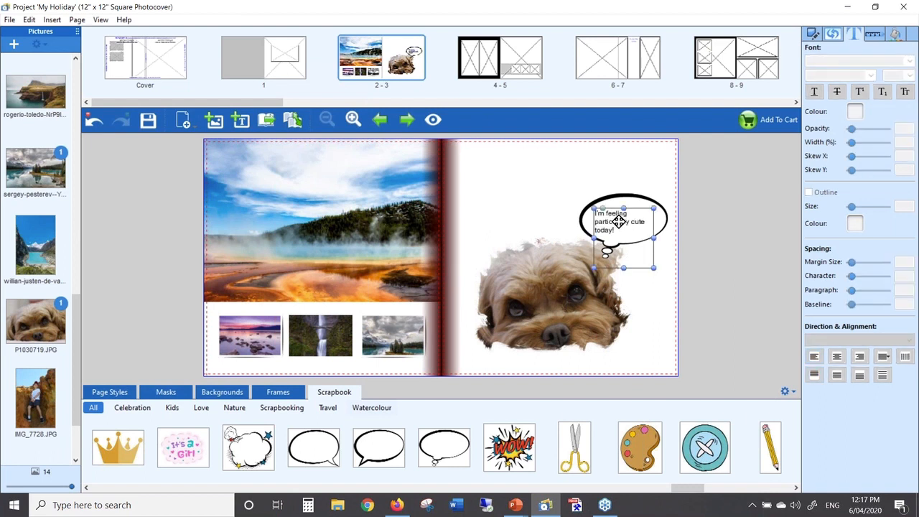
{"action": "left_click_drag", "start_coordinate": [625, 219], "coordinate": [626, 219]}
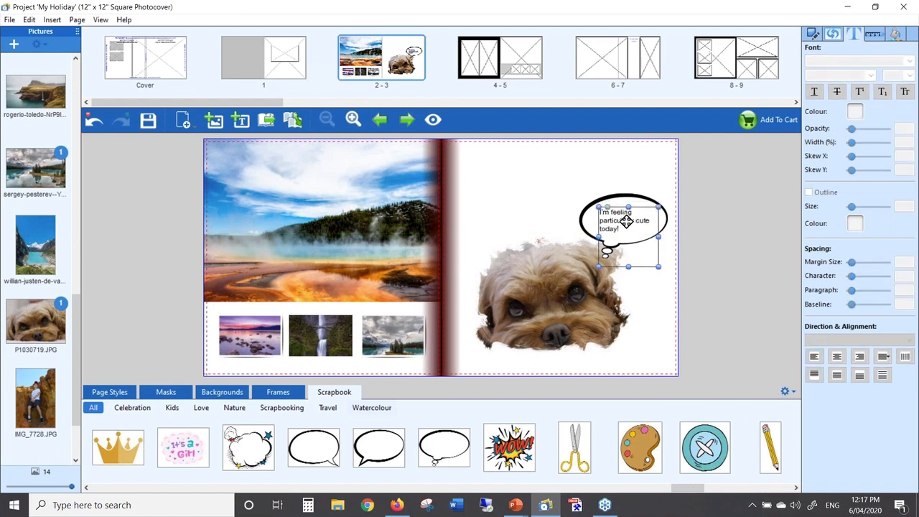
{"action": "left_click", "coordinate": [554, 186]}
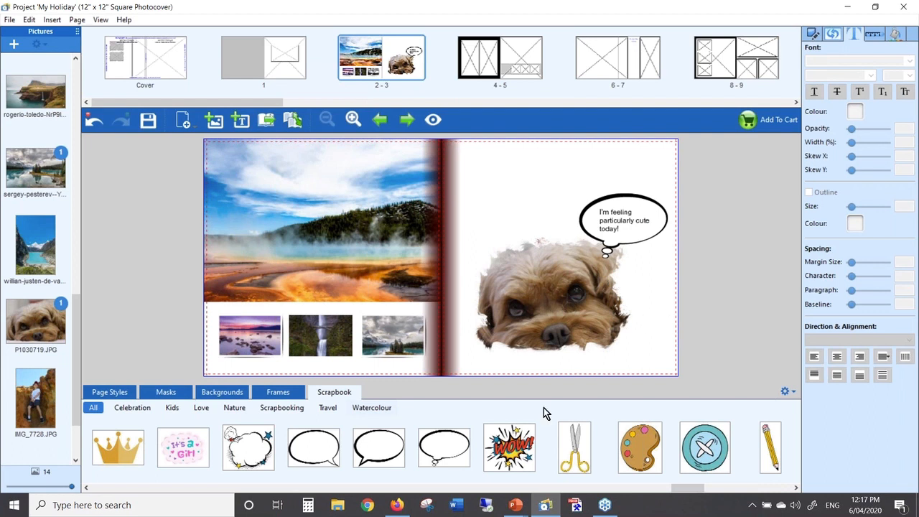
Place the airmail envelope from the Travel scrapbook over the small photos on the left-hand page and send it to the back
{"action": "left_click_drag", "start_coordinate": [683, 496], "coordinate": [565, 498]}
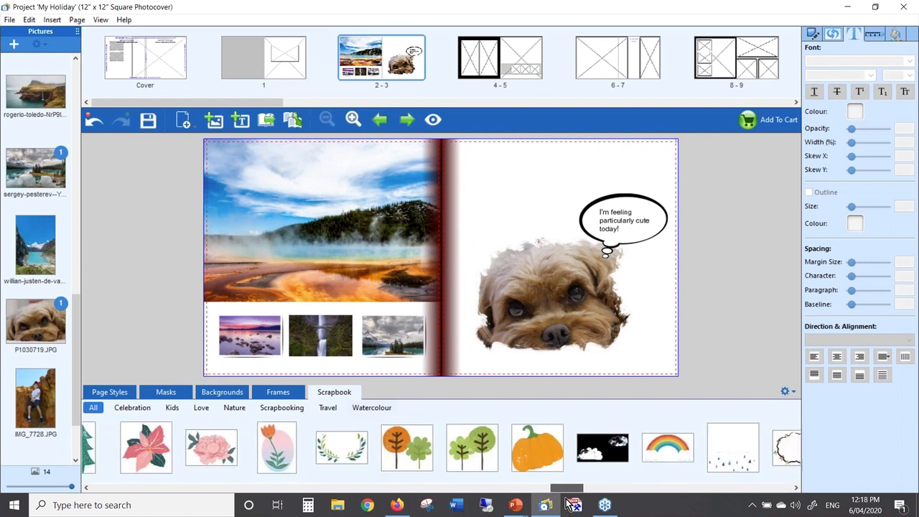
{"action": "left_click", "coordinate": [330, 414]}
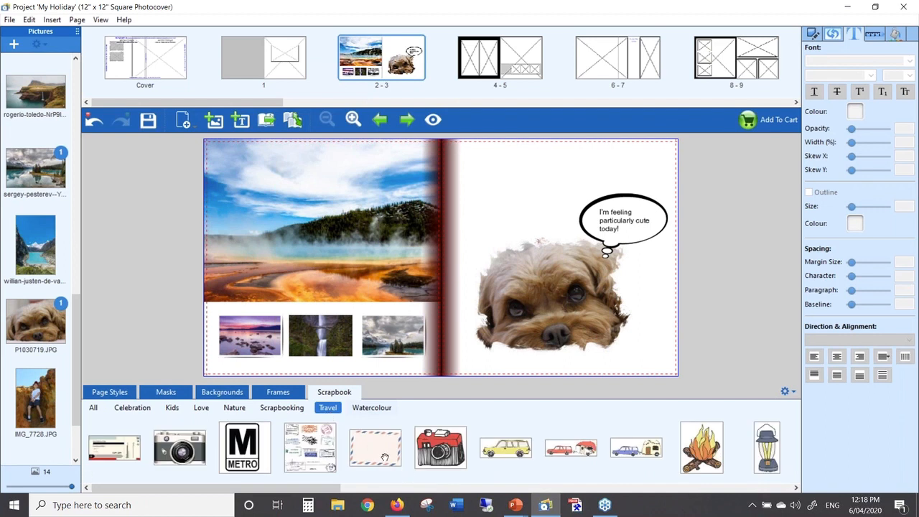
{"action": "left_click_drag", "start_coordinate": [385, 457], "coordinate": [370, 345]}
{"action": "left_click", "coordinate": [366, 367]}
{"action": "right_click", "coordinate": [350, 314]}
{"action": "mouse_move", "coordinate": [426, 337]}
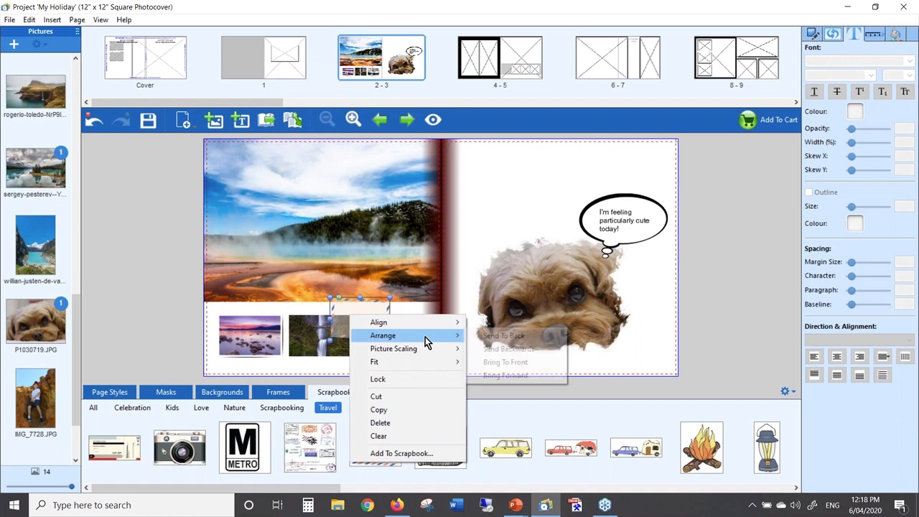
{"action": "left_click", "coordinate": [494, 335]}
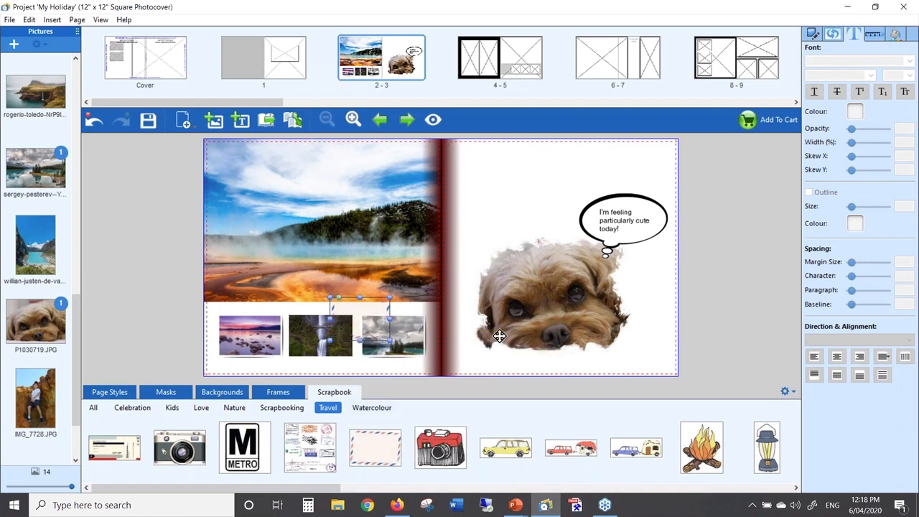
{"action": "left_click", "coordinate": [391, 370]}
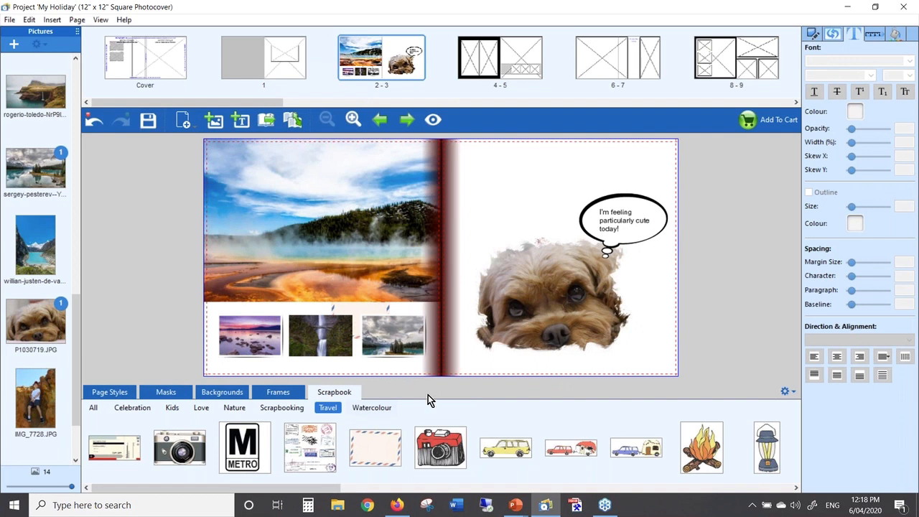
Start adding a scrapbook picture, find puppy dog.png in the Webinar Photos folder and place it on the right-hand page above the dog
{"action": "left_click_drag", "start_coordinate": [311, 493], "coordinate": [459, 493]}
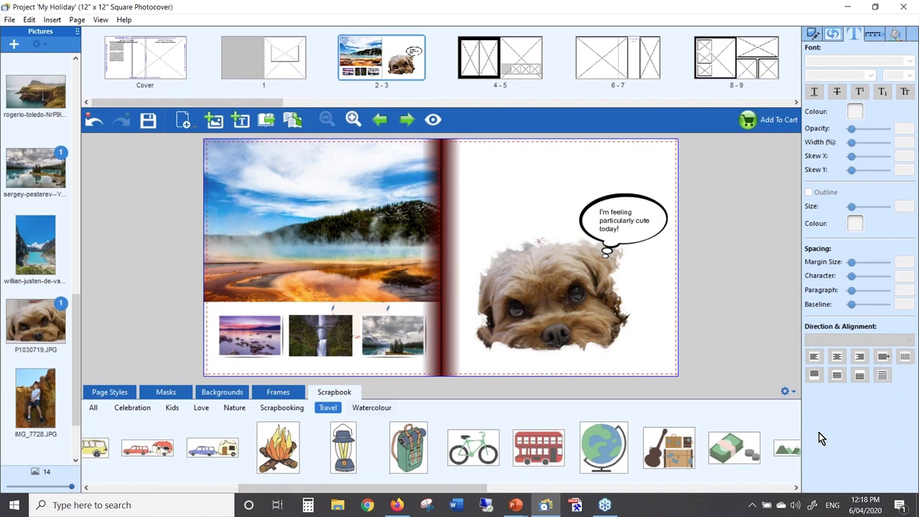
{"action": "left_click", "coordinate": [794, 391]}
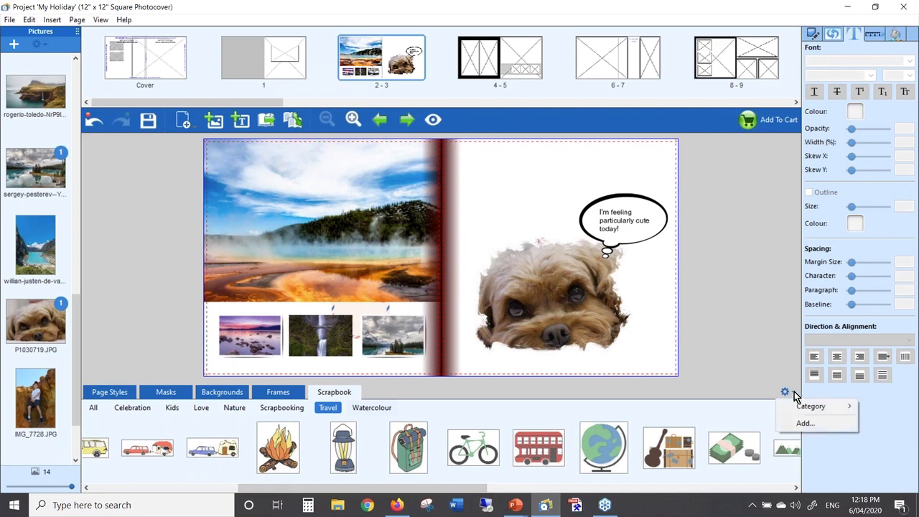
{"action": "left_click", "coordinate": [807, 425]}
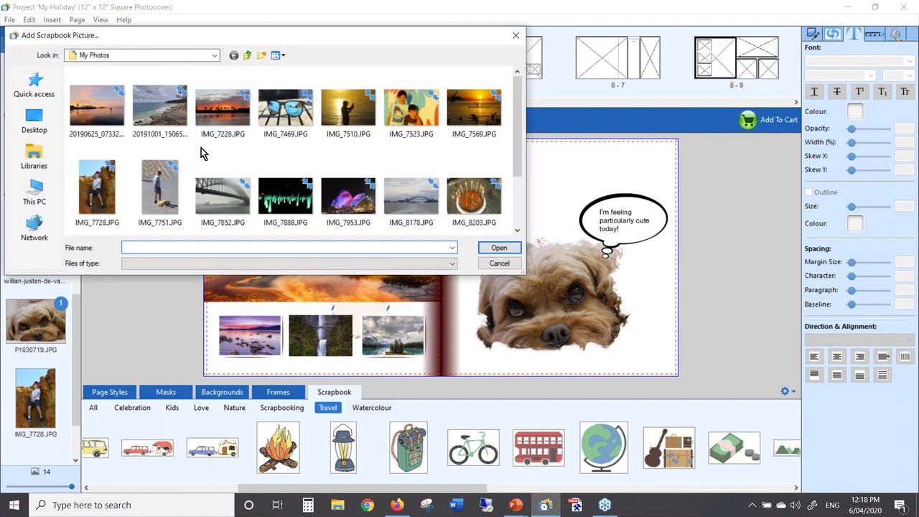
{"action": "left_click", "coordinate": [214, 56]}
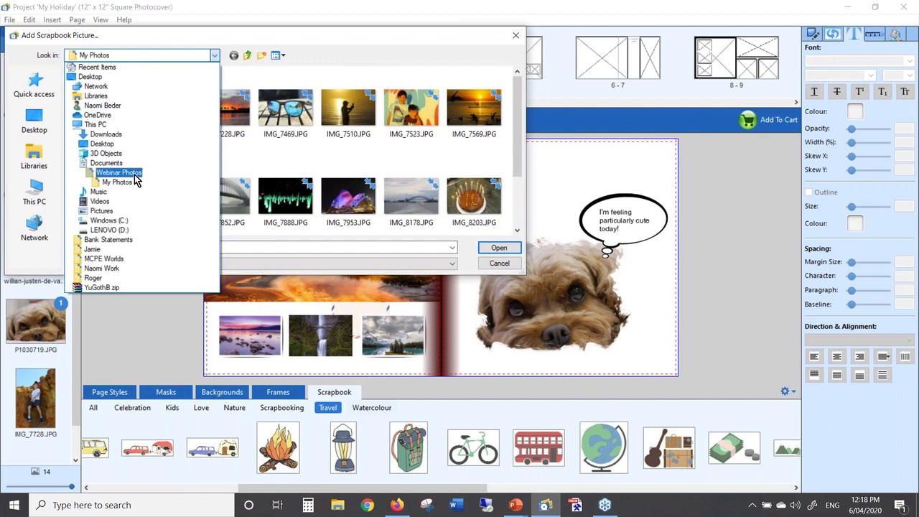
{"action": "left_click", "coordinate": [135, 177]}
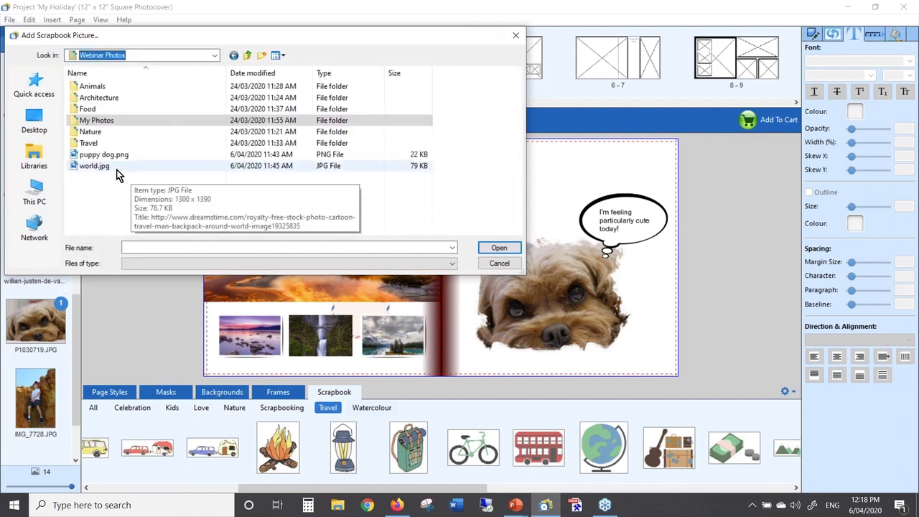
{"action": "left_click", "coordinate": [140, 155]}
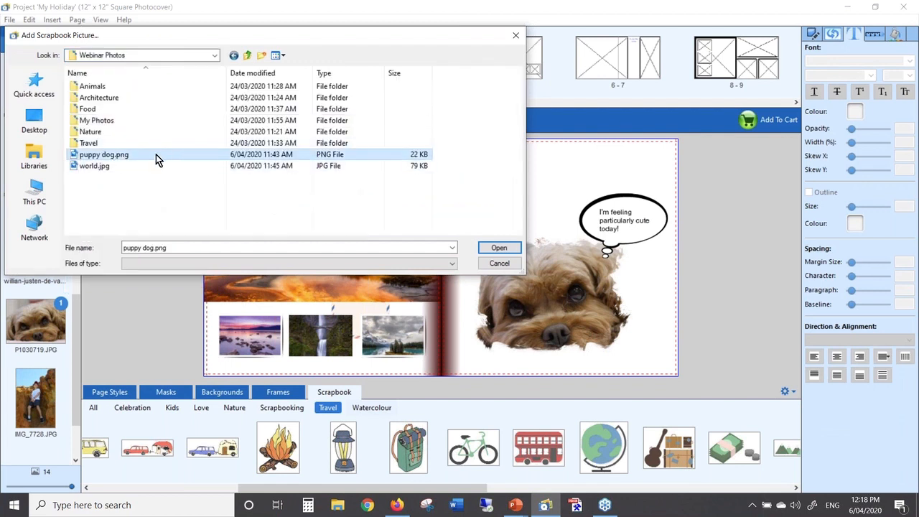
{"action": "left_click", "coordinate": [565, 185]}
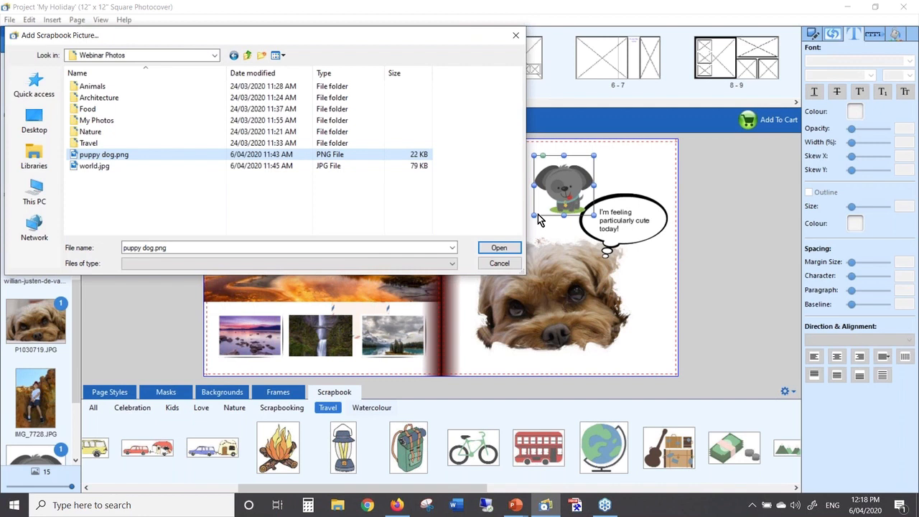
Add puppy dog.png to the scrapbook collection under the Love category and scroll through the Travel clipart
{"action": "left_click", "coordinate": [502, 249]}
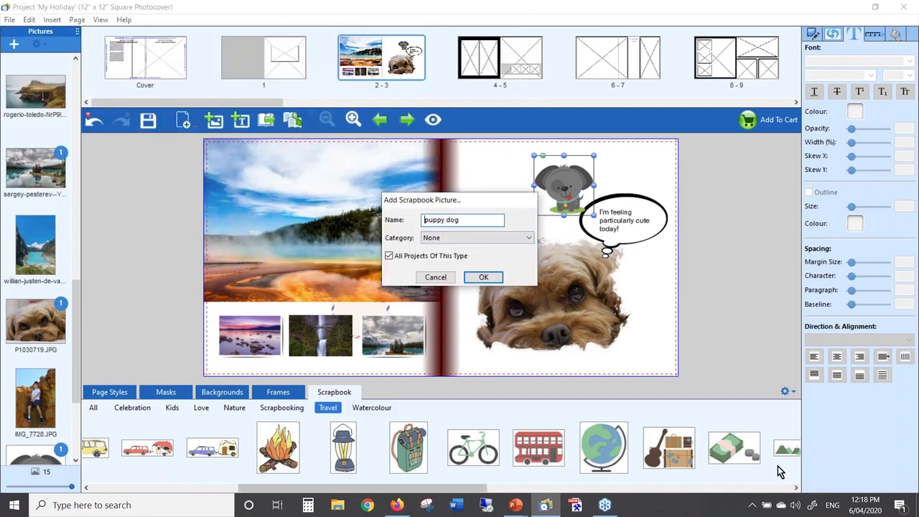
{"action": "left_click", "coordinate": [466, 237]}
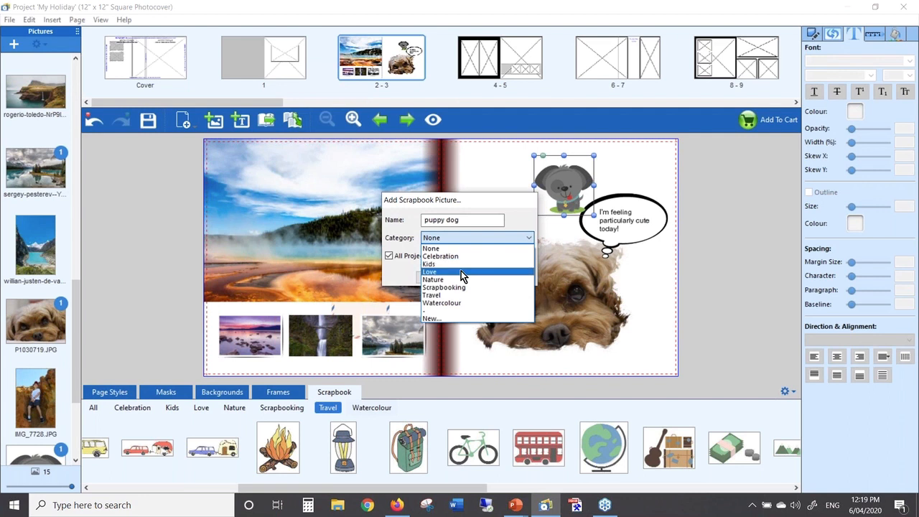
{"action": "left_click", "coordinate": [461, 270]}
{"action": "left_click", "coordinate": [488, 279]}
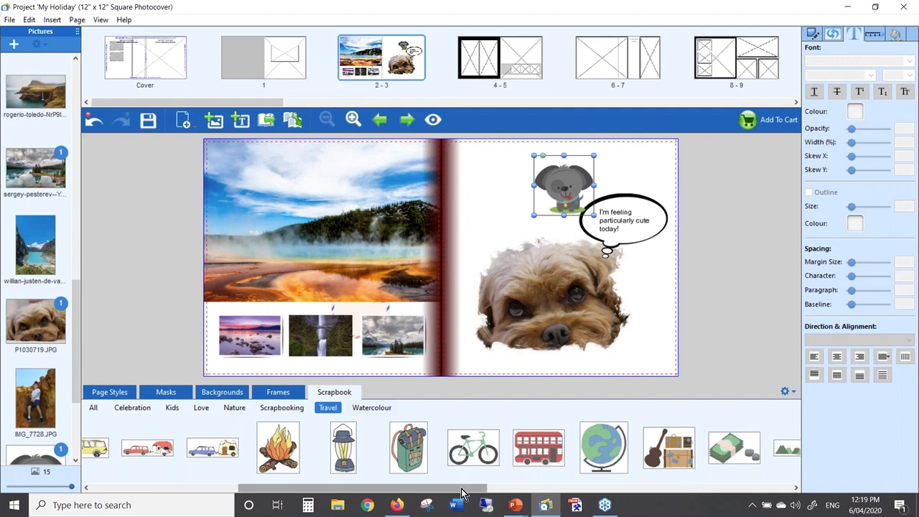
{"action": "scroll", "coordinate": [388, 453], "scroll_direction": "down", "scroll_amount": 5}
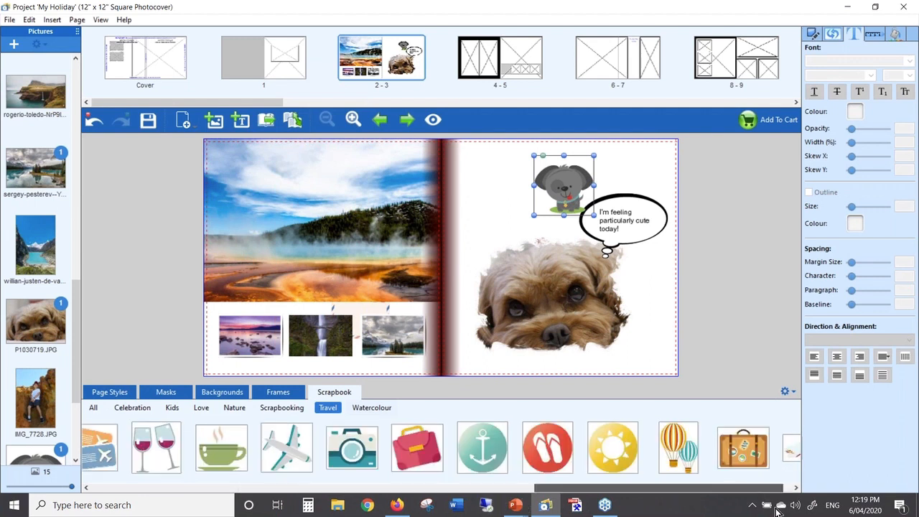
Show all scrapbook categories and place the saved puppy dog clipart on the right-hand page beside the dog's face, below the thought bubble
{"action": "left_click", "coordinate": [93, 407]}
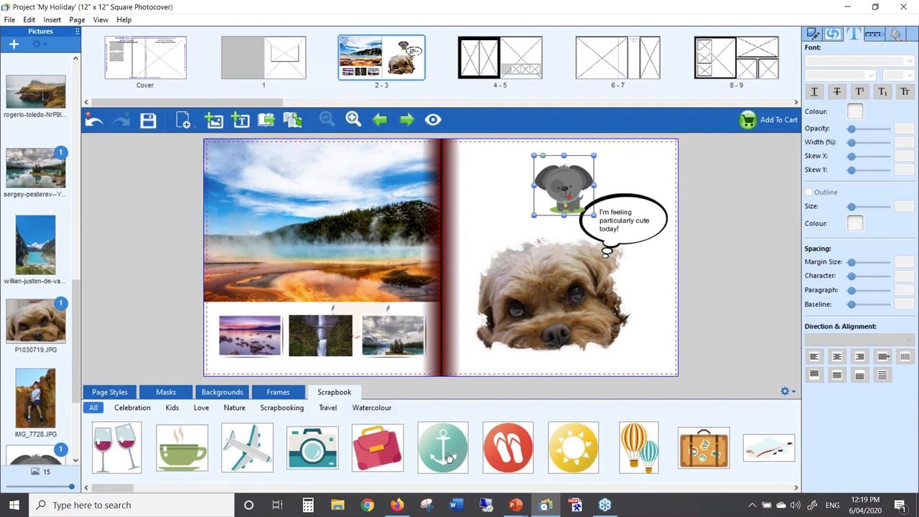
{"action": "left_click_drag", "start_coordinate": [112, 491], "coordinate": [793, 515]}
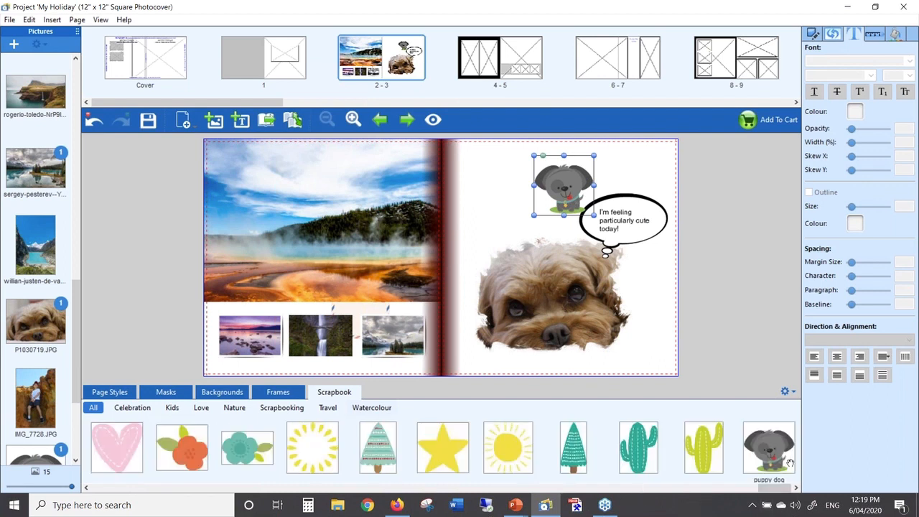
{"action": "left_click_drag", "start_coordinate": [783, 456], "coordinate": [636, 305]}
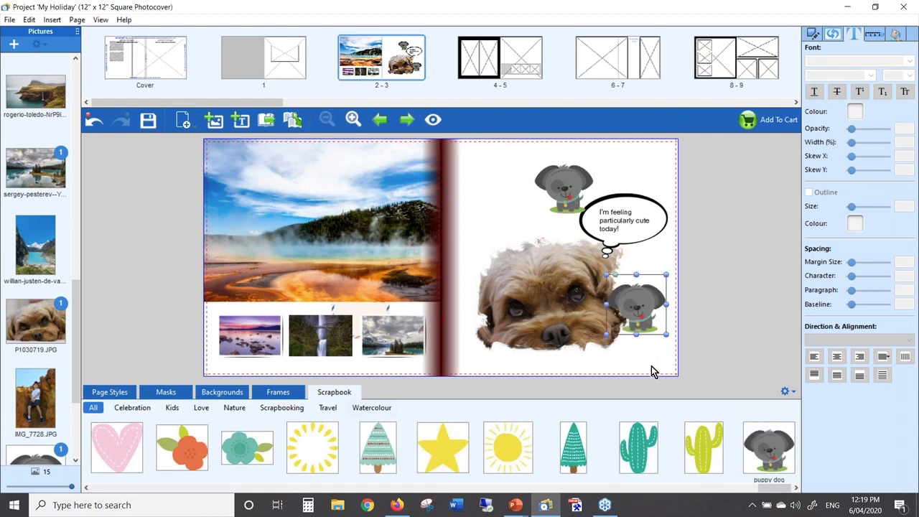
{"action": "left_click", "coordinate": [652, 354]}
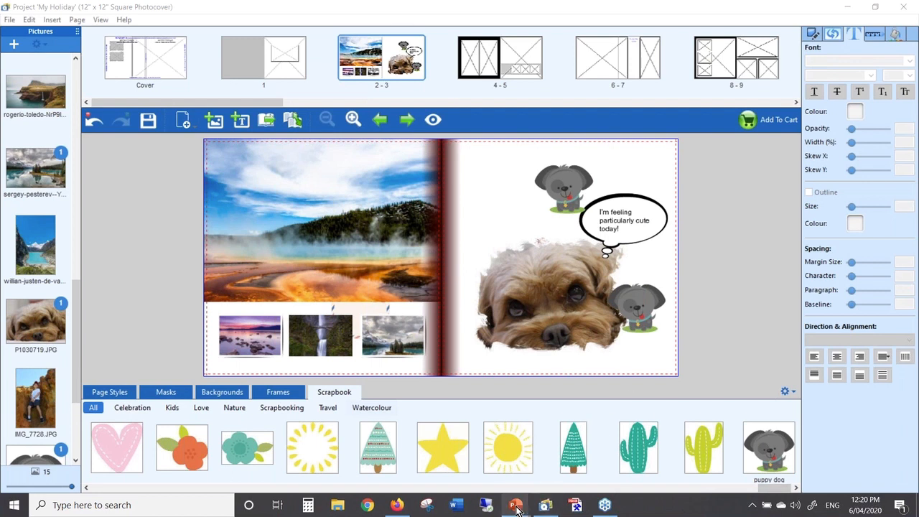
Switch to the running PowerPoint slide show and advance from the topic list to the following slide
{"action": "mouse_move", "coordinate": [515, 507]}
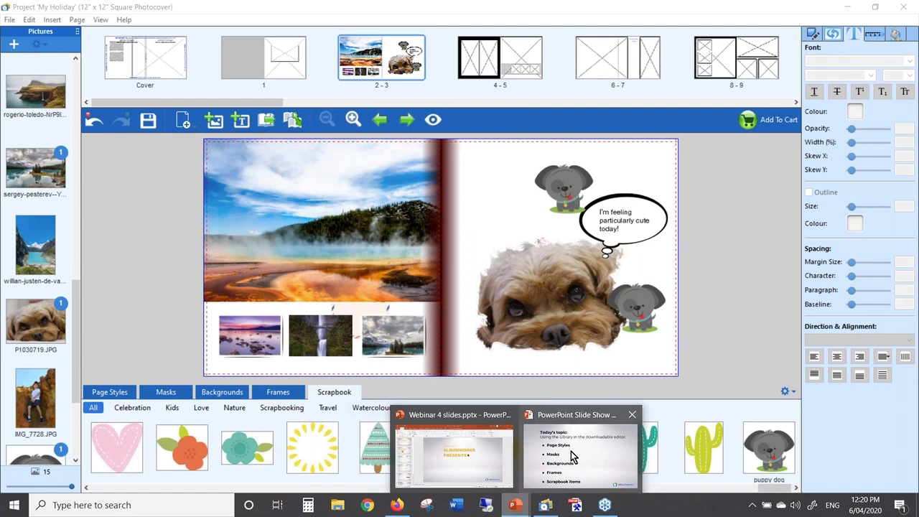
{"action": "mouse_move", "coordinate": [571, 450]}
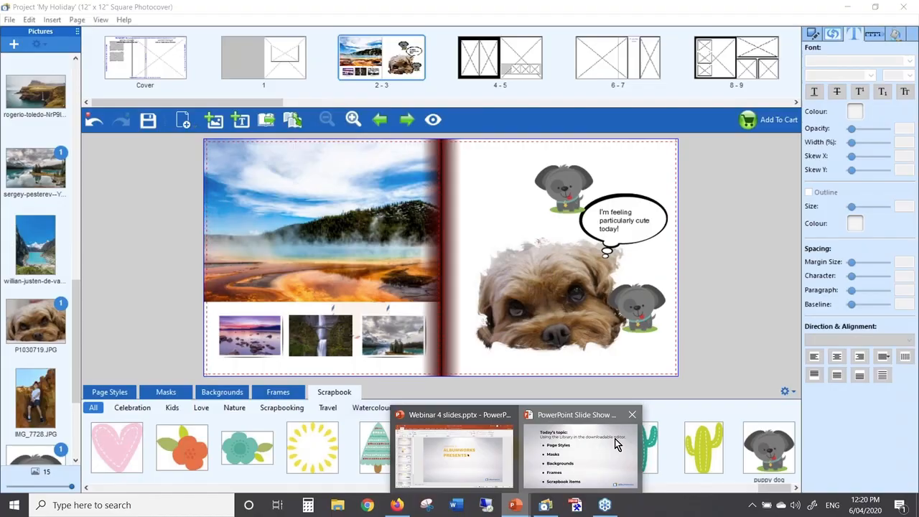
{"action": "left_click", "coordinate": [615, 443]}
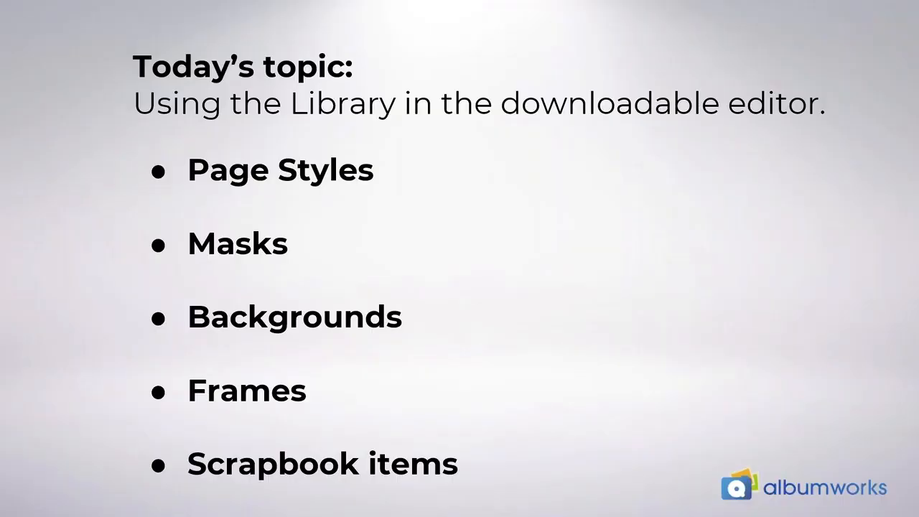
{"action": "key", "text": "Right"}
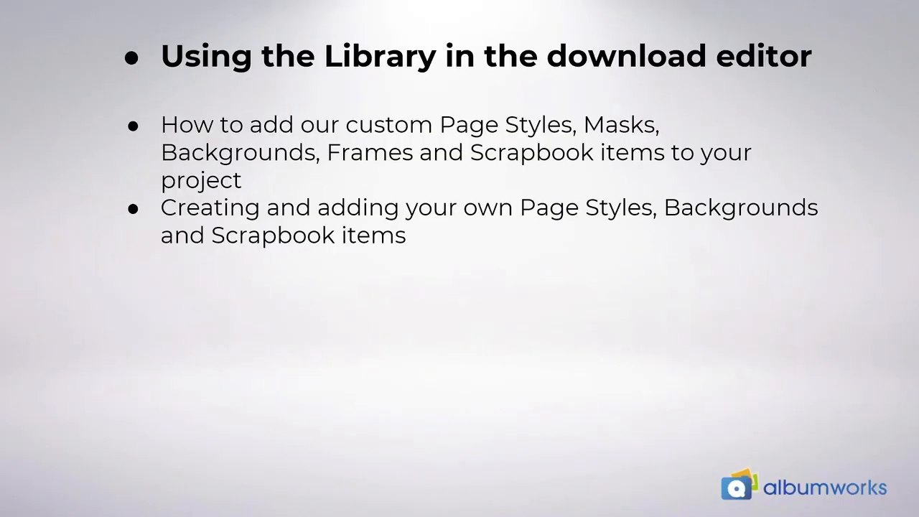